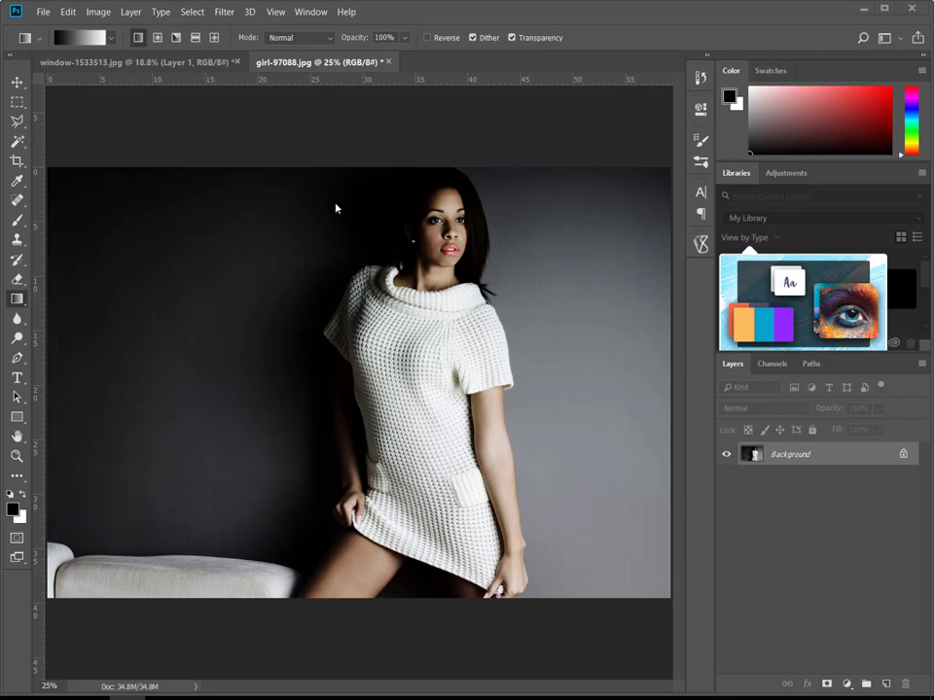
# Step: Select the woman automatically with Select Subject, then switch to the Lasso tool
pyautogui.click(192, 11)
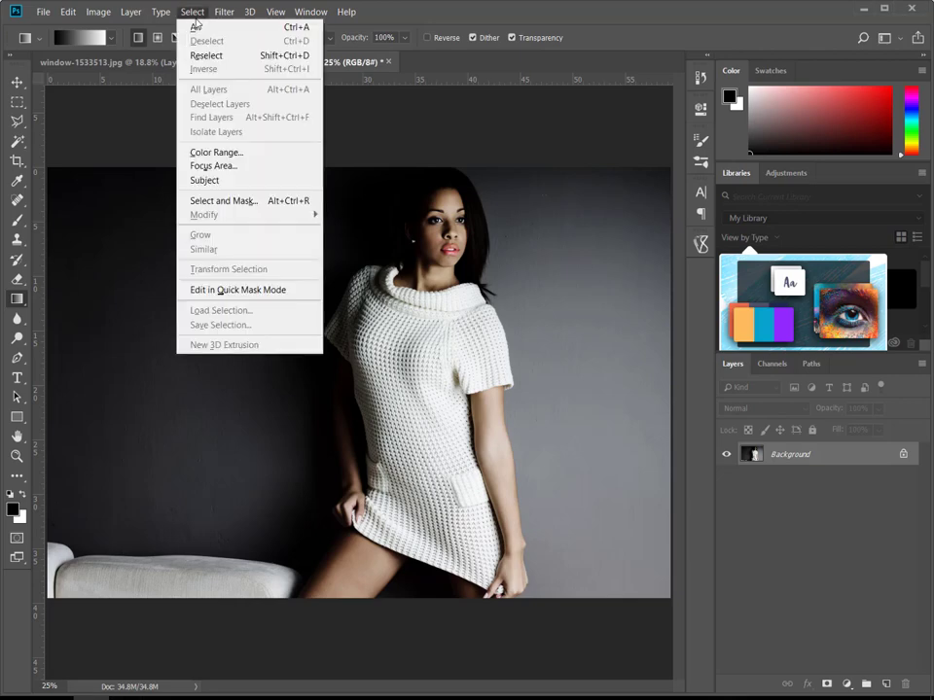
pyautogui.click(224, 187)
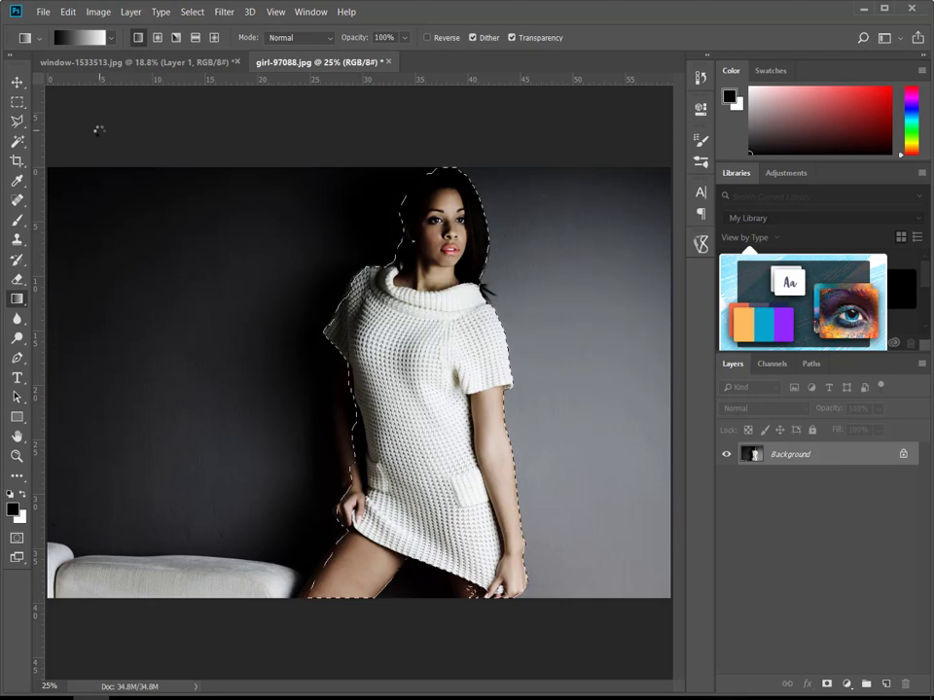
pyautogui.click(17, 121)
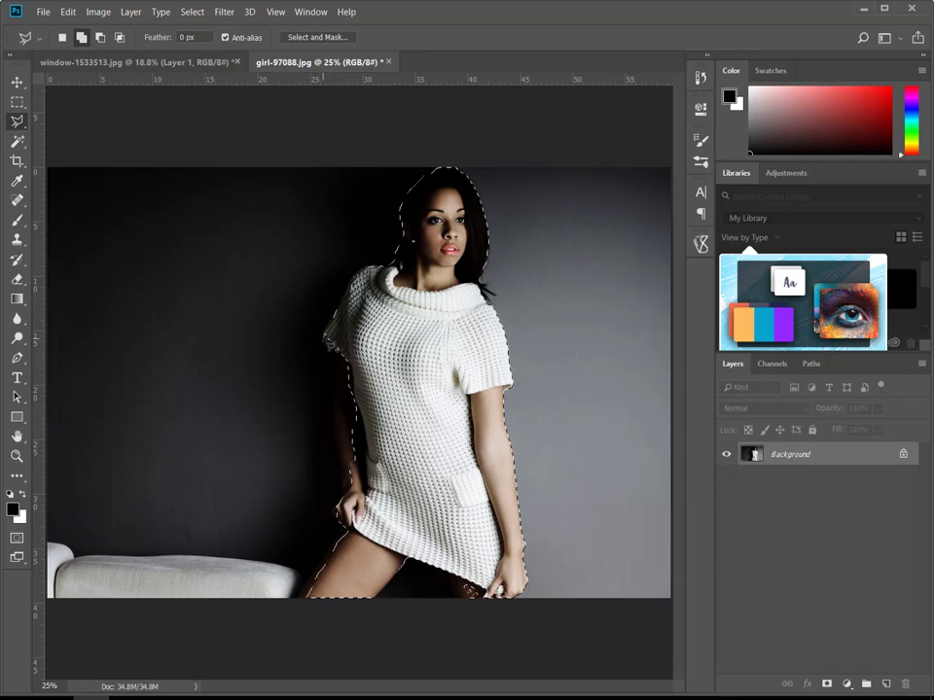
# Step: Redraw the selection edge along the woman's left arm and open Select and Mask
pyautogui.click(333, 397)
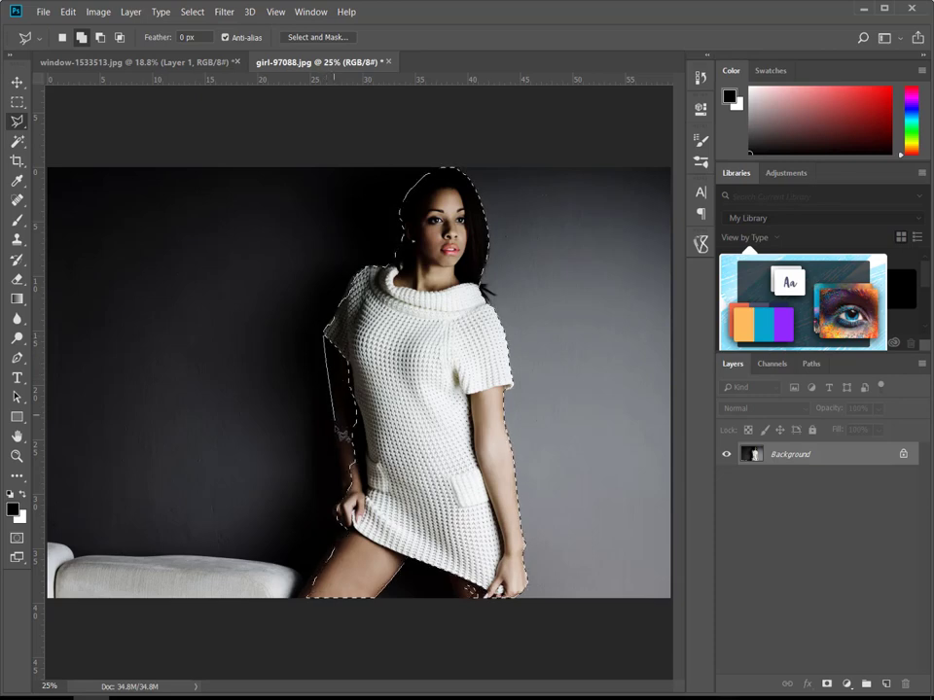
pyautogui.moveTo(333, 397)
pyautogui.mouseDown()
pyautogui.moveTo(346, 504)
pyautogui.moveTo(331, 566)
pyautogui.moveTo(347, 542)
pyautogui.mouseUp()
pyautogui.click(403, 566)
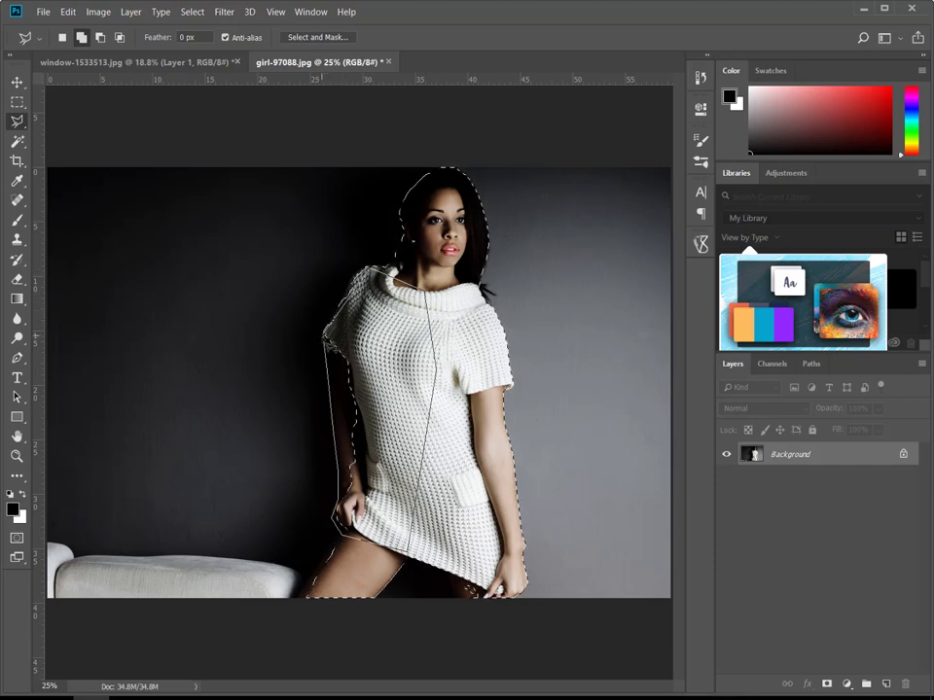
pyautogui.doubleClick(414, 339)
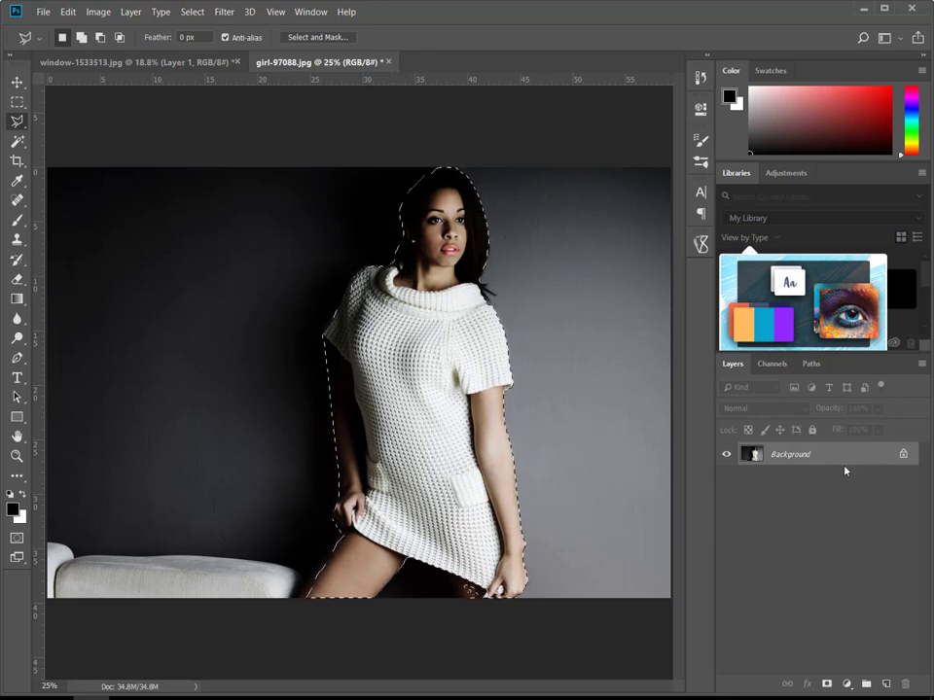
pyautogui.click(317, 37)
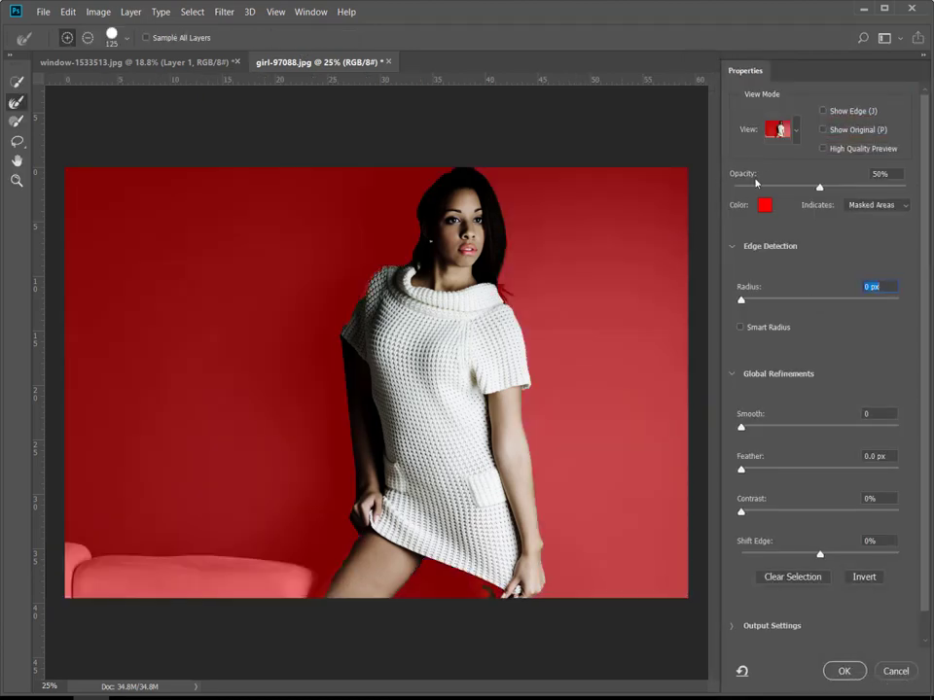
# Step: Enable Smart Radius and brush-refine the hair edges, adjusting radius and contrast
pyautogui.click(769, 328)
pyautogui.click(821, 300)
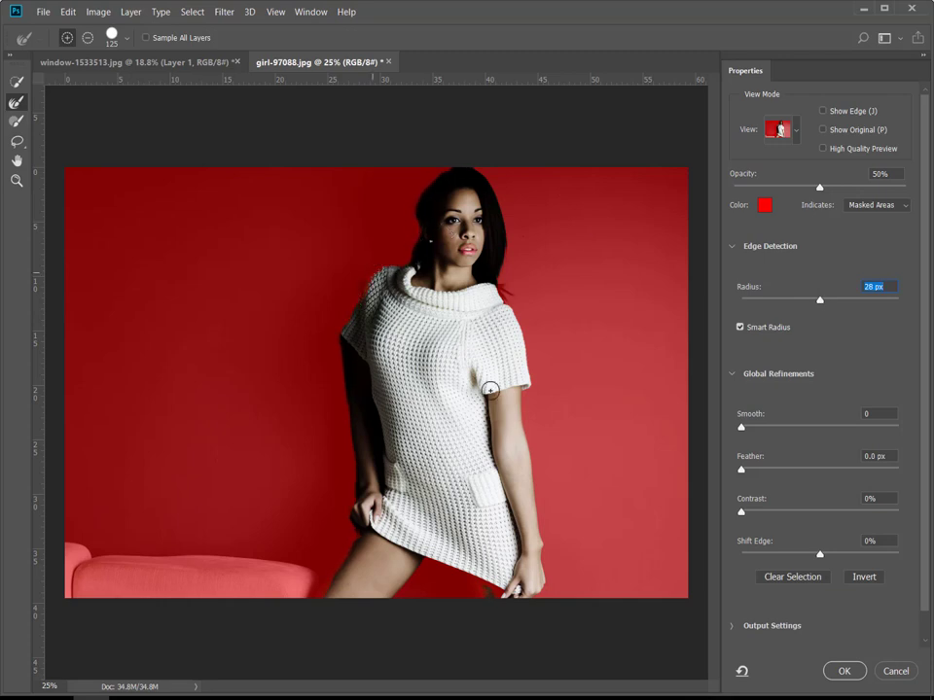
pyautogui.click(786, 512)
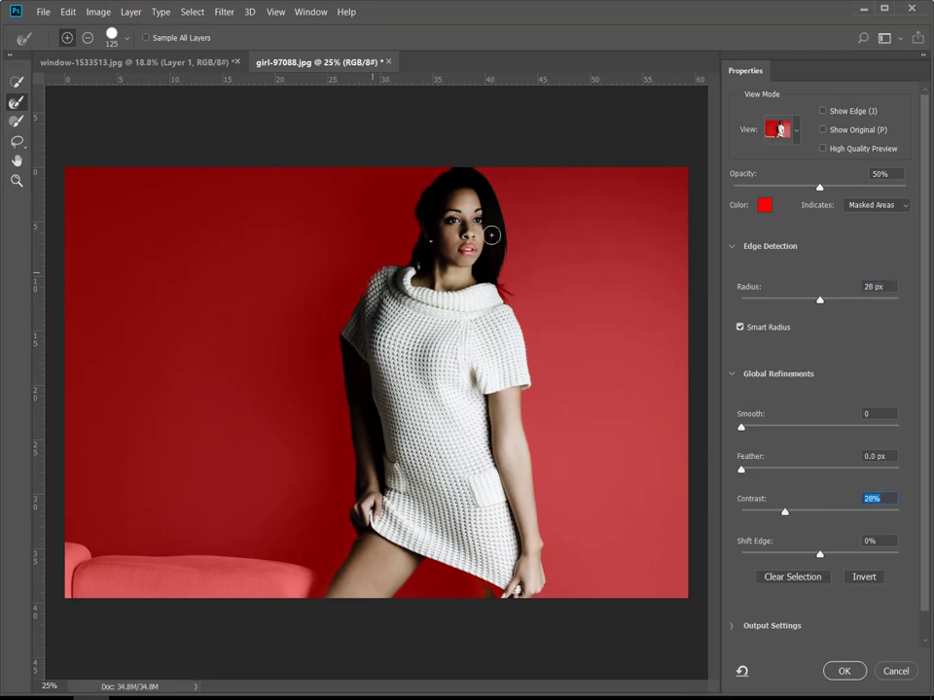
pyautogui.moveTo(415, 207)
pyautogui.mouseDown()
pyautogui.moveTo(440, 171)
pyautogui.moveTo(476, 156)
pyautogui.moveTo(514, 252)
pyautogui.mouseUp()
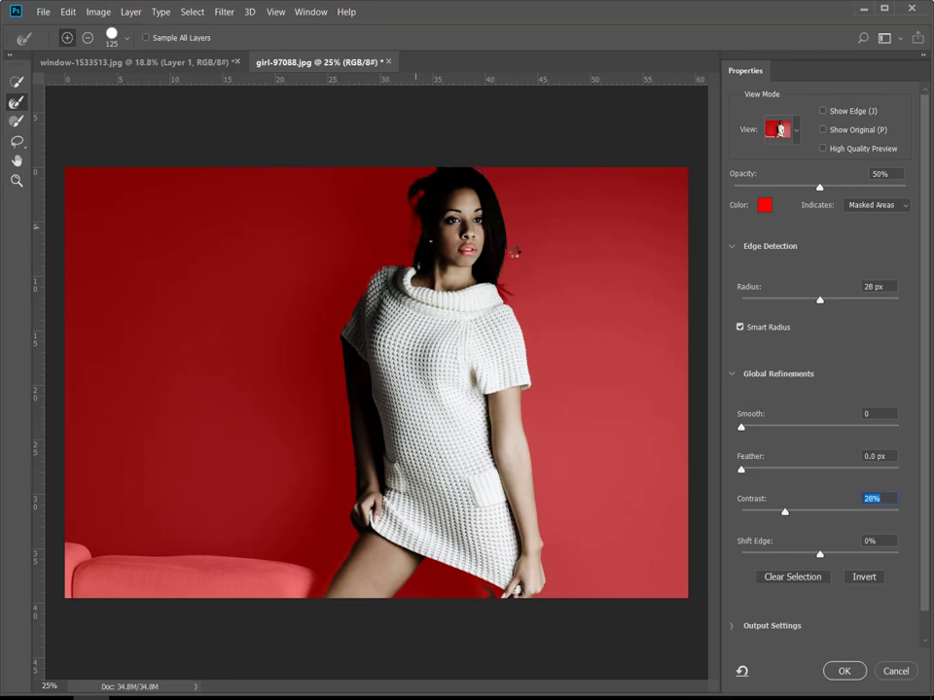
pyautogui.moveTo(418, 228); pyautogui.dragTo(413, 194)
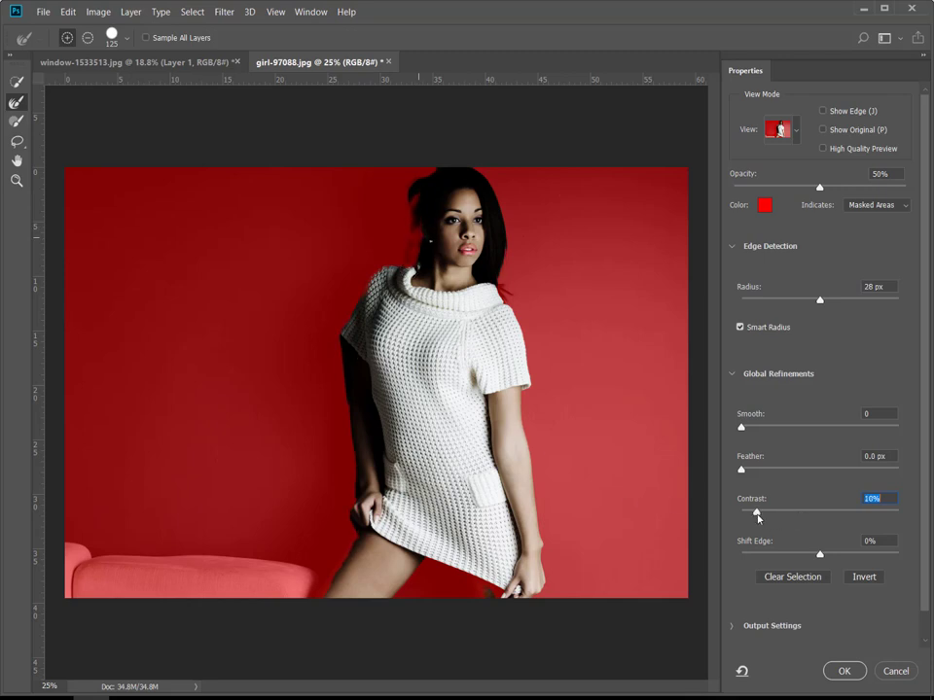
pyautogui.moveTo(757, 516); pyautogui.dragTo(755, 516)
pyautogui.moveTo(436, 200)
pyautogui.mouseDown()
pyautogui.moveTo(421, 210)
pyautogui.moveTo(425, 236)
pyautogui.mouseUp()
# Step: Widen the radius to 60 px, refine the left arm and hair strands, and apply
pyautogui.moveTo(820, 300); pyautogui.dragTo(847, 300)
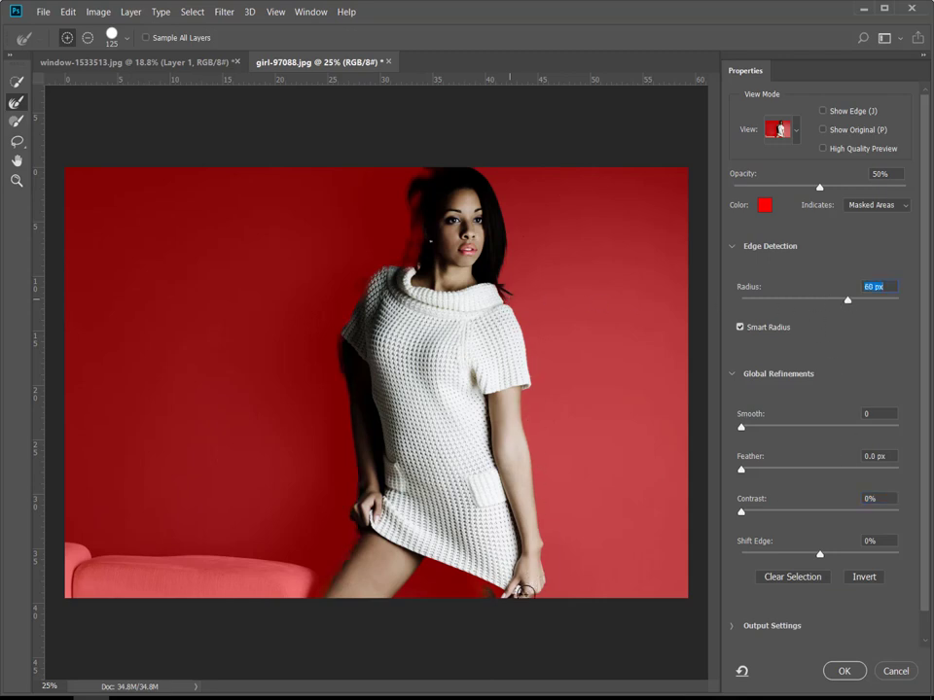
pyautogui.moveTo(352, 491); pyautogui.dragTo(341, 347)
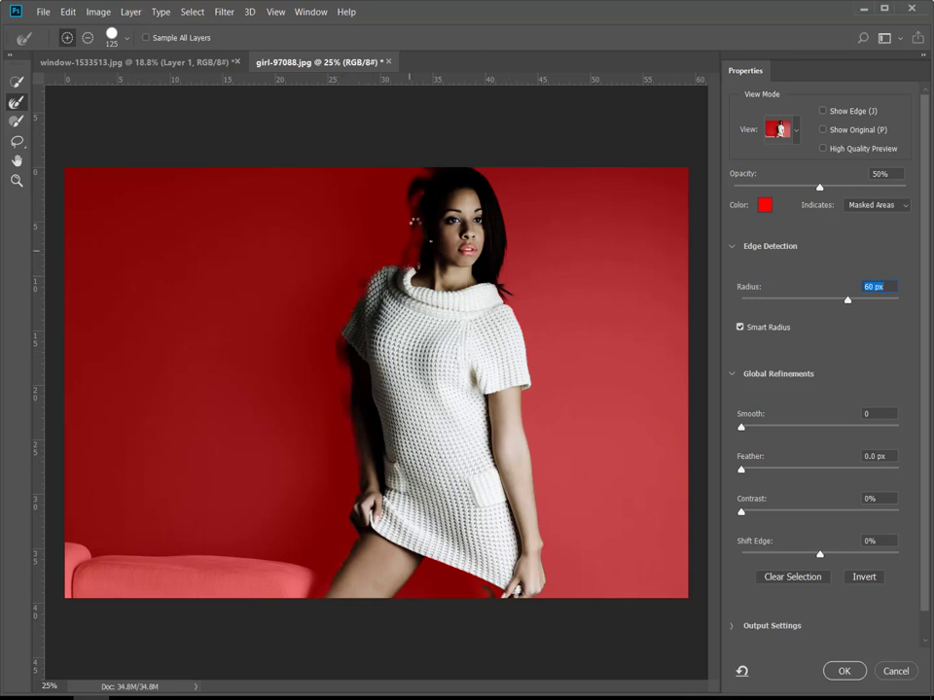
pyautogui.moveTo(418, 180); pyautogui.dragTo(408, 194)
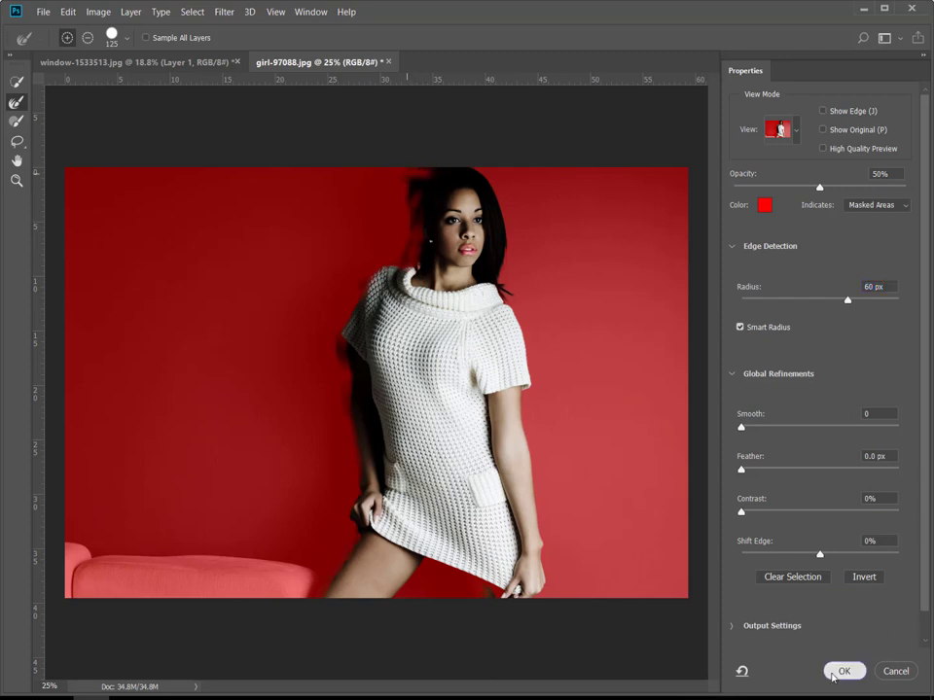
pyautogui.click(845, 671)
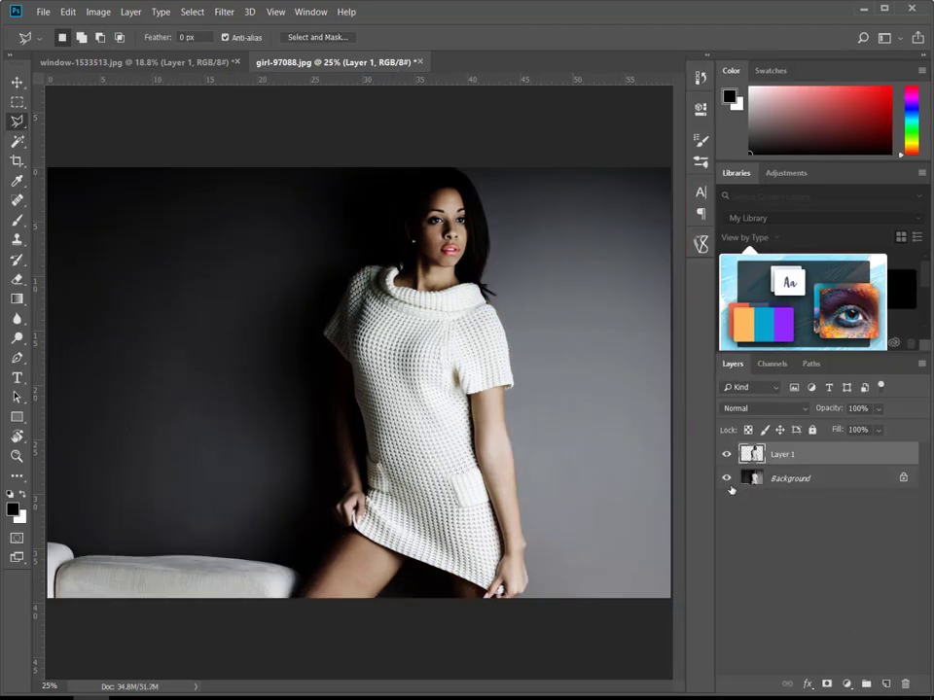
# Step: Check the cutout against a hidden Background, then add empty Layer 2 above Background
pyautogui.click(727, 479)
pyautogui.click(726, 479)
pyautogui.click(755, 474)
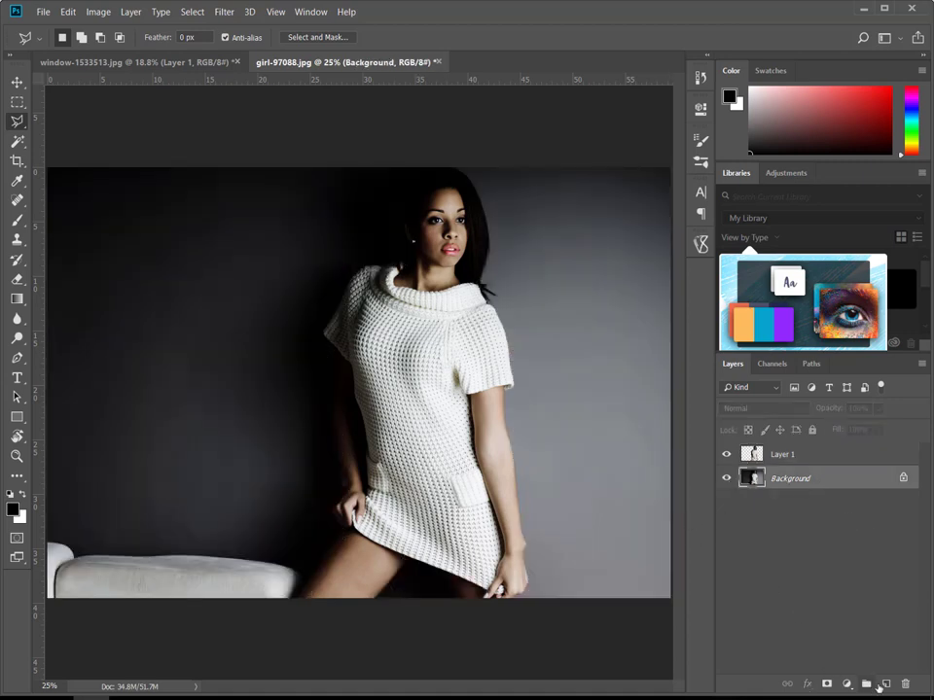
pyautogui.click(887, 685)
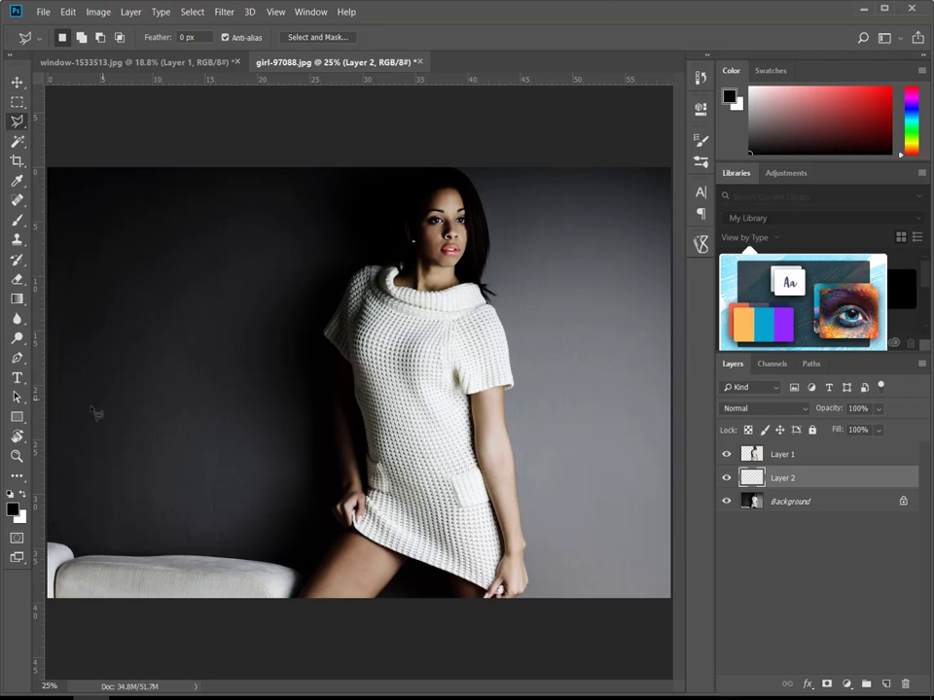
pyautogui.moveTo(17, 416); pyautogui.dragTo(81, 465)
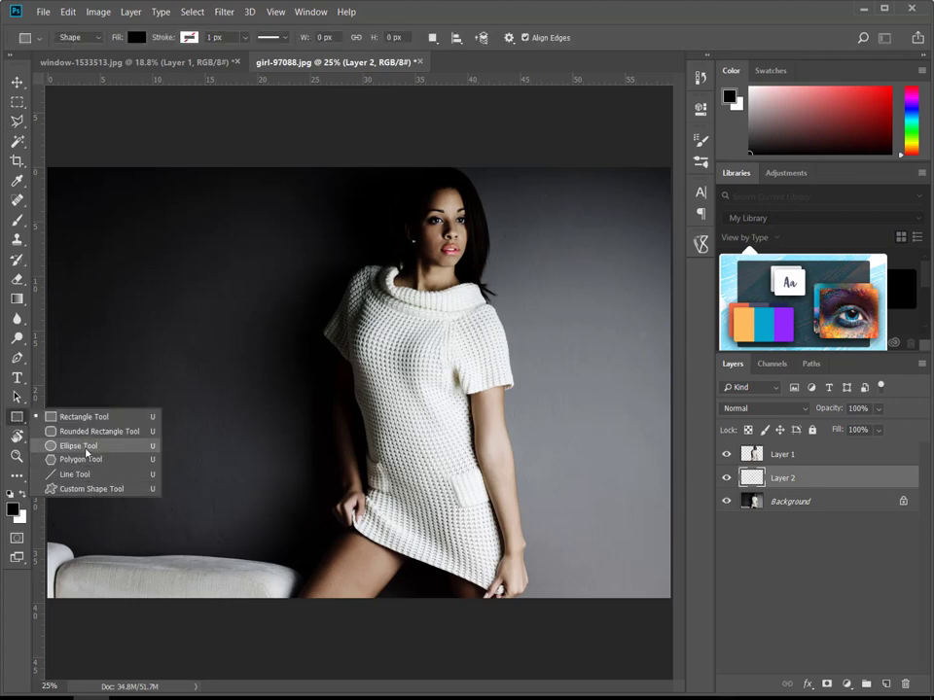
# Step: Fill two adjacent white rectangular panels across the top of the wall behind the head
pyautogui.click(15, 105)
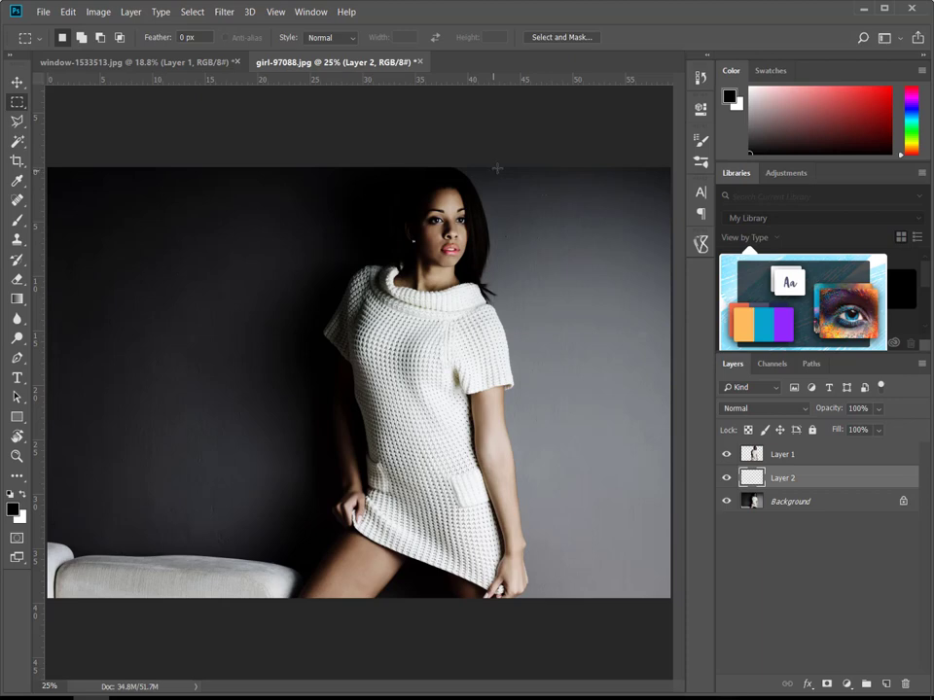
pyautogui.moveTo(497, 168); pyautogui.dragTo(387, 255)
pyautogui.hotkey('ctrl', 'BackSpace')
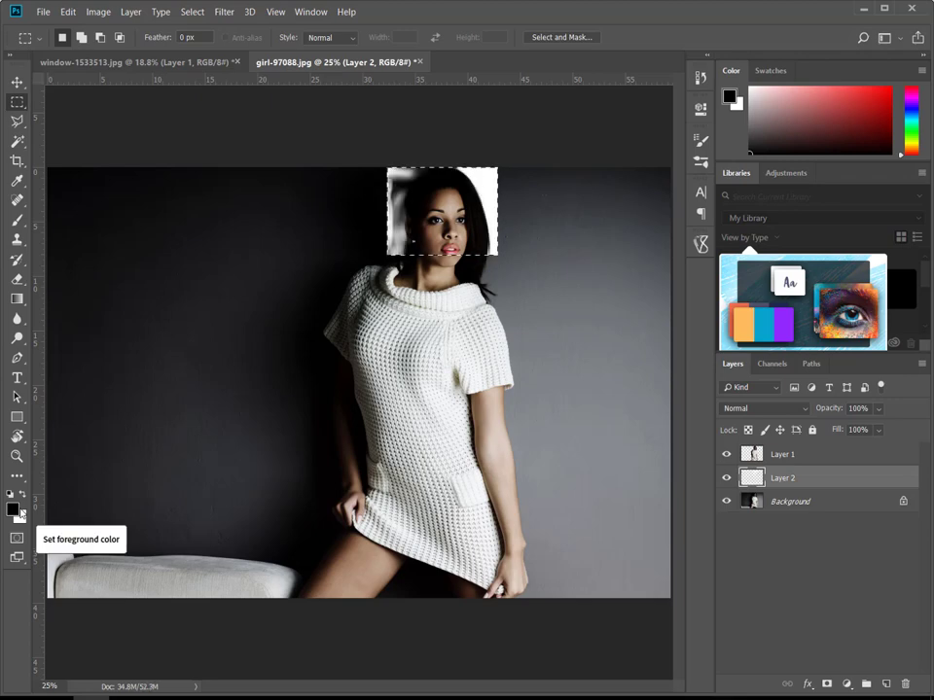
pyautogui.click(380, 169)
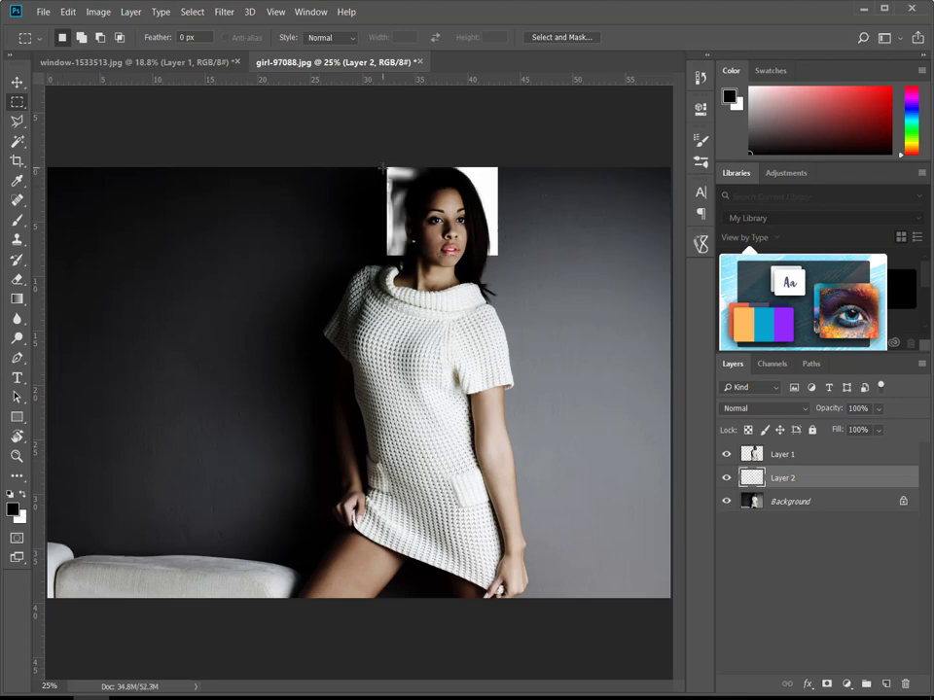
pyautogui.moveTo(383, 169); pyautogui.dragTo(276, 253)
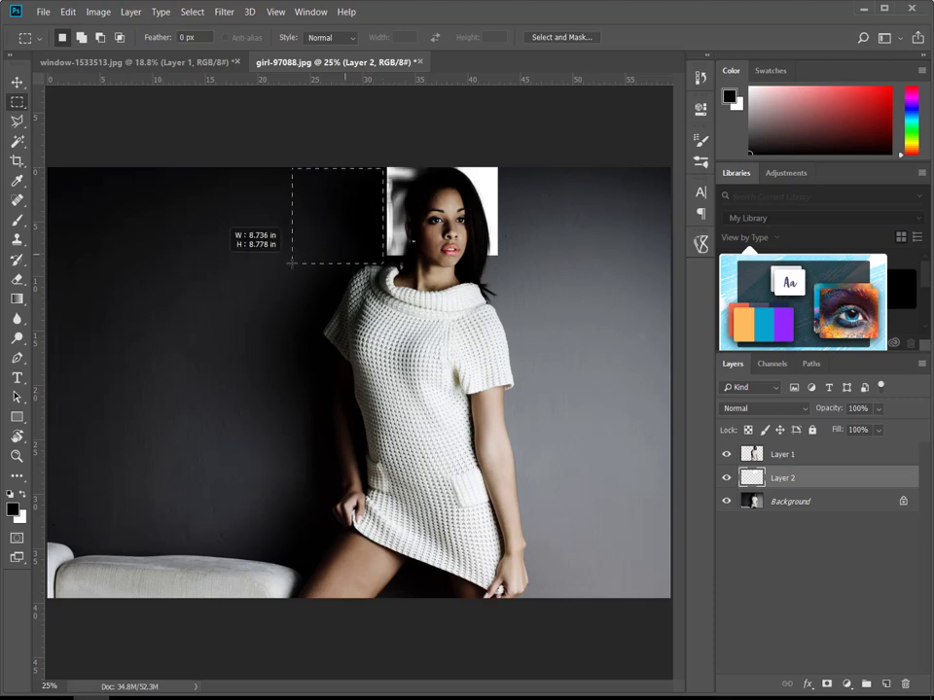
pyautogui.moveTo(276, 252); pyautogui.dragTo(284, 255)
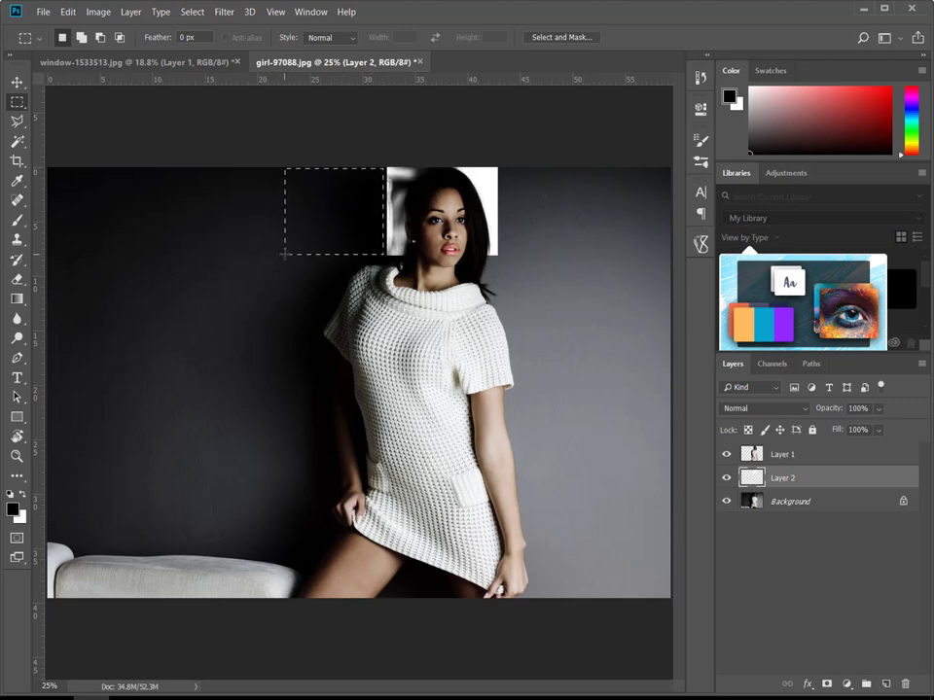
pyautogui.hotkey('ctrl', 'BackSpace')
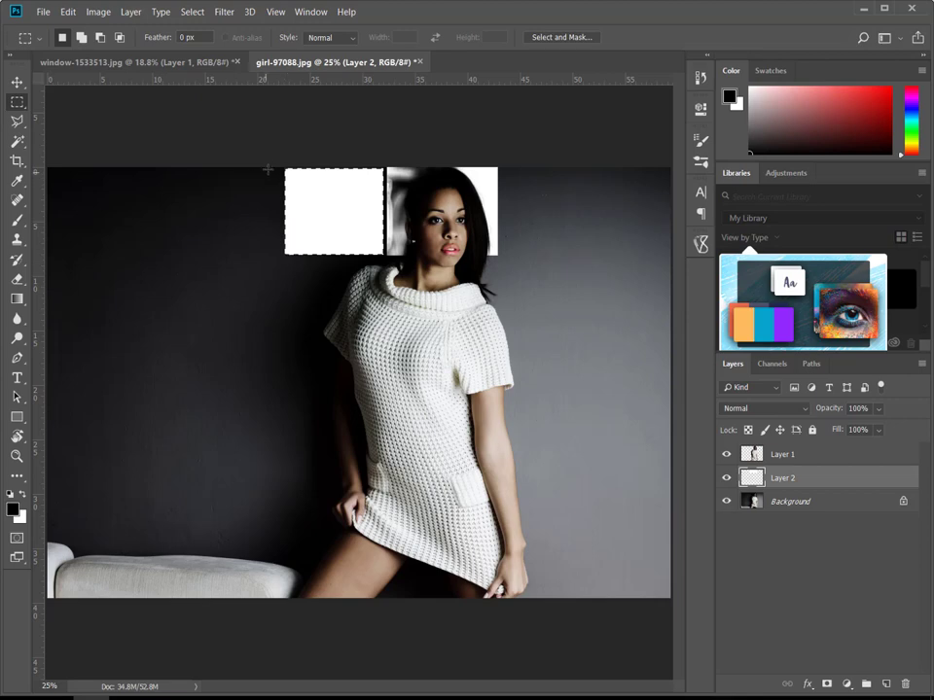
# Step: Fill two more white panels toward the far left and select the whole row
pyautogui.moveTo(281, 167)
pyautogui.mouseDown()
pyautogui.moveTo(263, 252)
pyautogui.moveTo(209, 243)
pyautogui.moveTo(202, 256)
pyautogui.moveTo(188, 253)
pyautogui.mouseUp()
pyautogui.hotkey('ctrl', 'BackSpace')
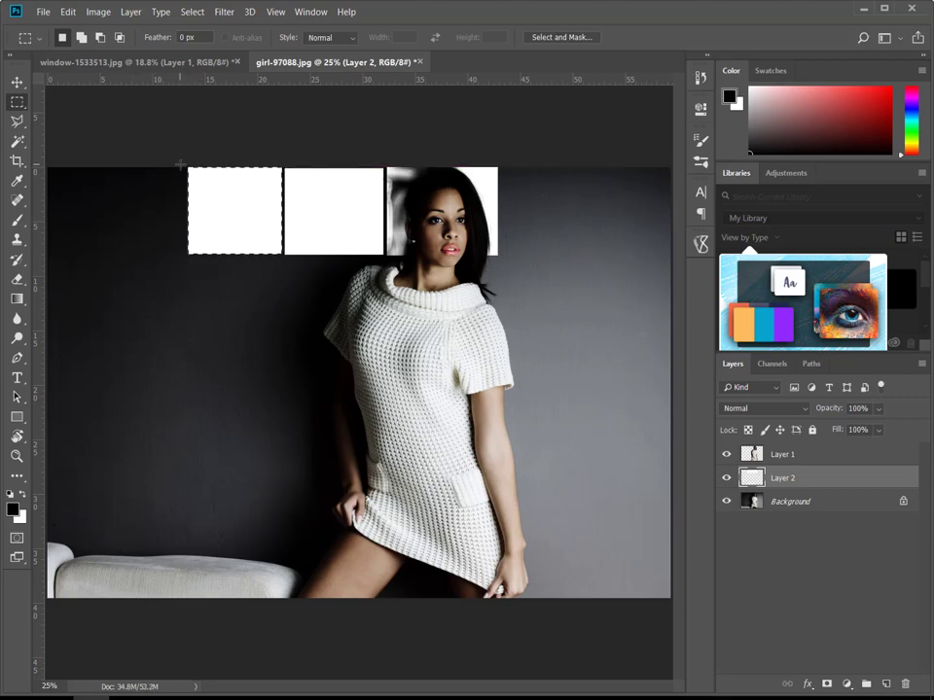
pyautogui.moveTo(181, 168)
pyautogui.mouseDown()
pyautogui.moveTo(182, 244)
pyautogui.moveTo(103, 257)
pyautogui.moveTo(89, 251)
pyautogui.mouseUp()
pyautogui.hotkey('ctrl', 'BackSpace')
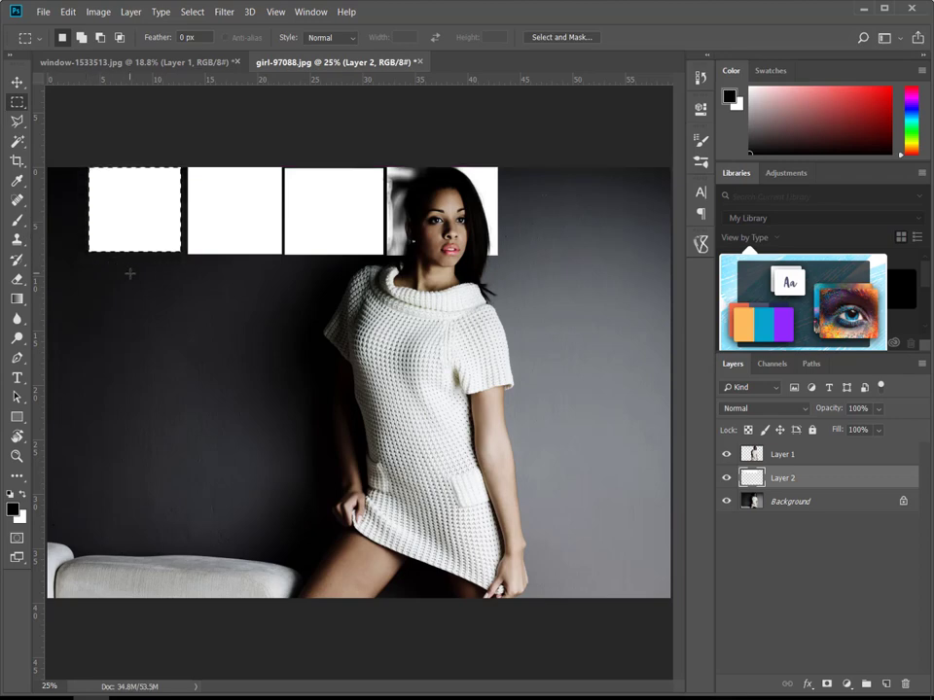
pyautogui.hotkey('ctrl', 'a')
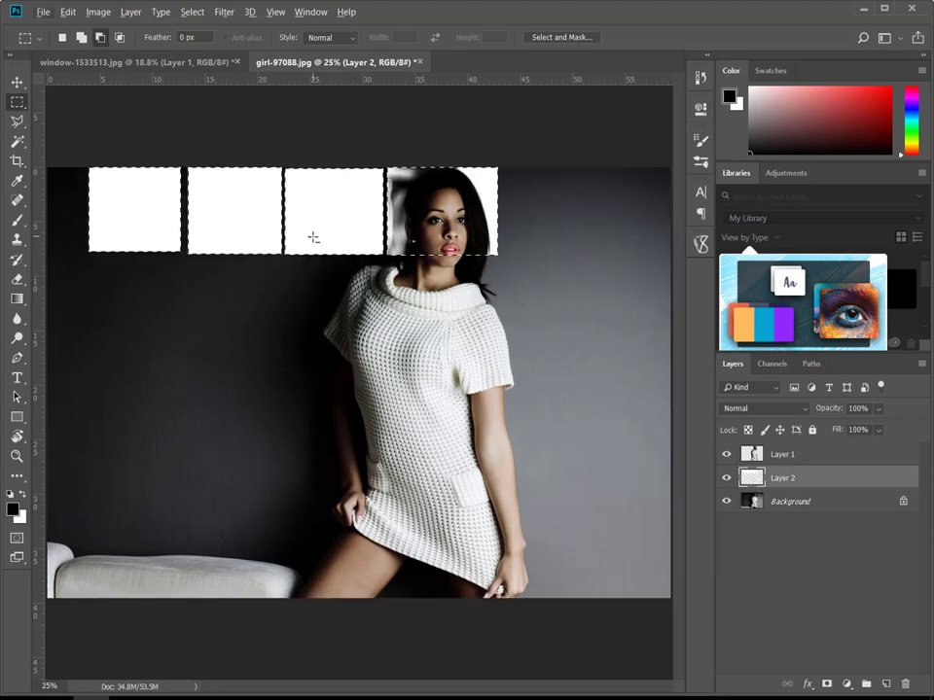
pyautogui.press('shift')
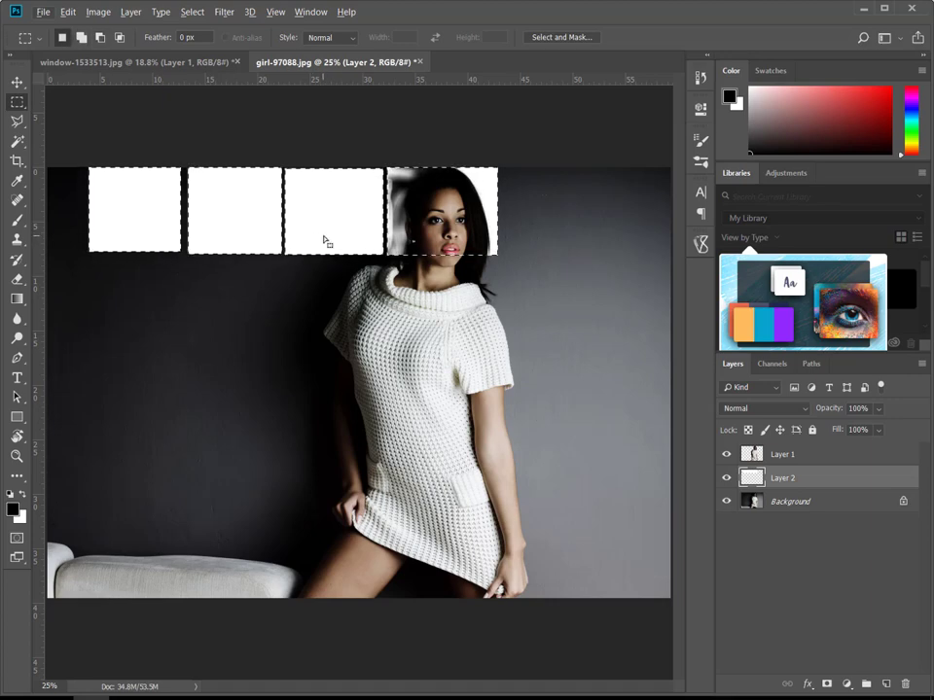
pyautogui.press('v')
pyautogui.press('ctrl')
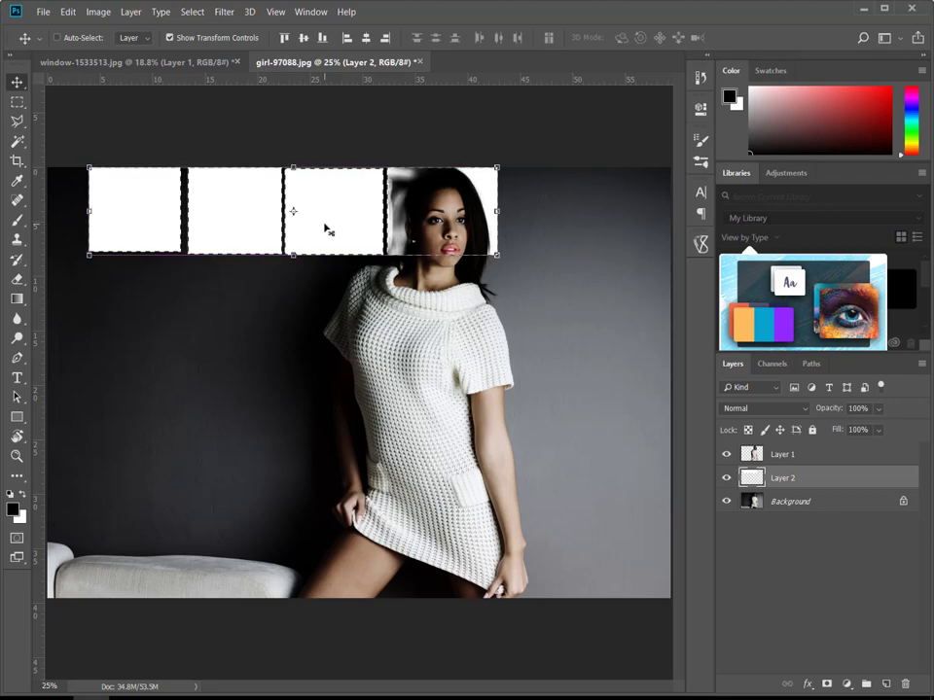
# Step: Duplicate the panel row below the original to form a two-row grid, then deselect
pyautogui.moveTo(326, 229)
pyautogui.mouseDown()
pyautogui.moveTo(323, 326)
pyautogui.moveTo(325, 318)
pyautogui.mouseUp()
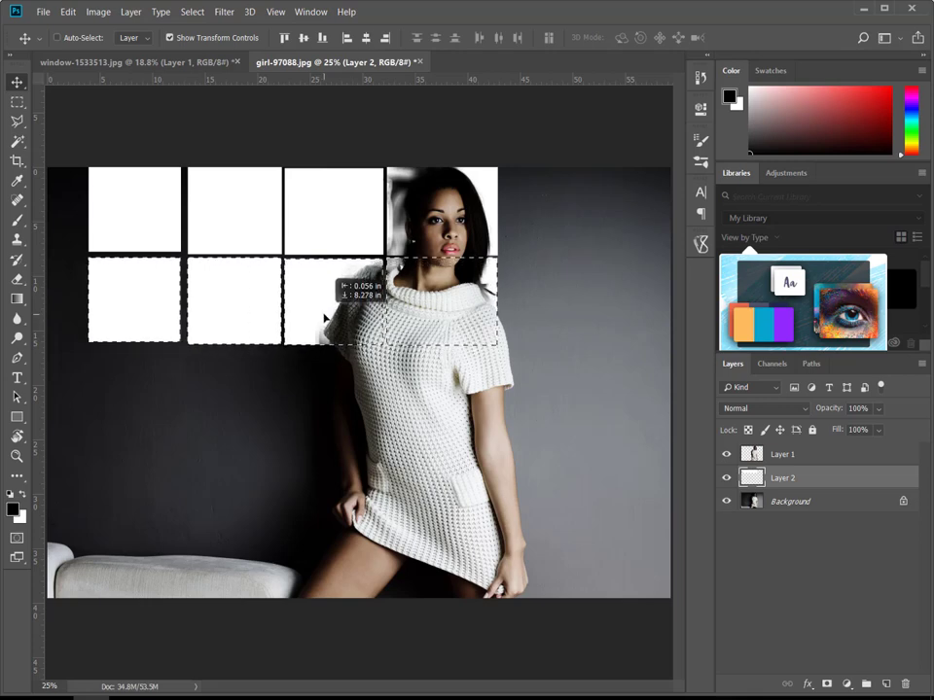
pyautogui.click(817, 611)
pyautogui.hotkey('ctrl', 'd')
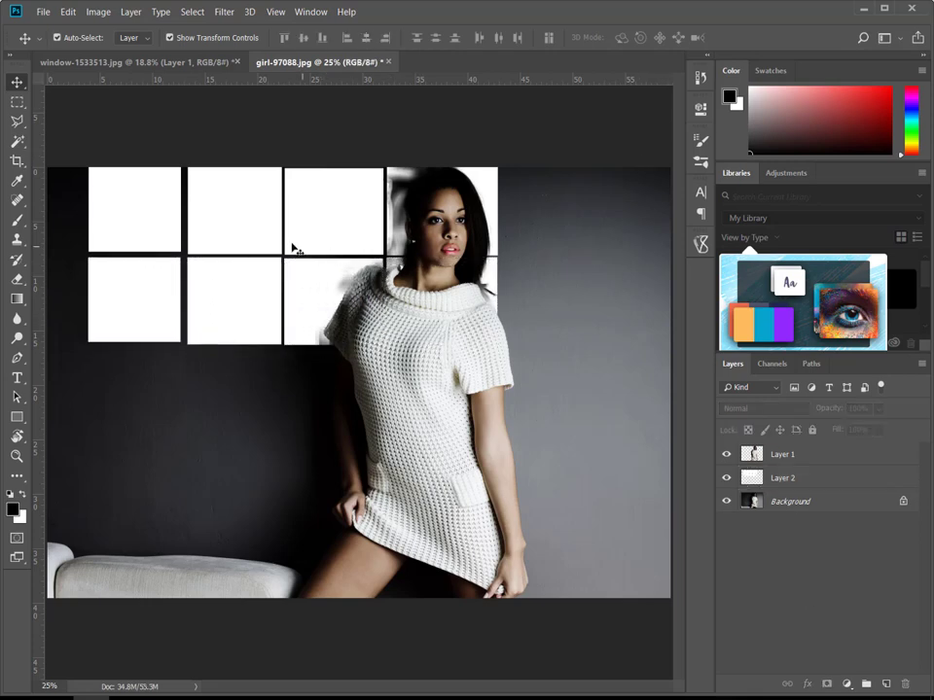
pyautogui.click(826, 482)
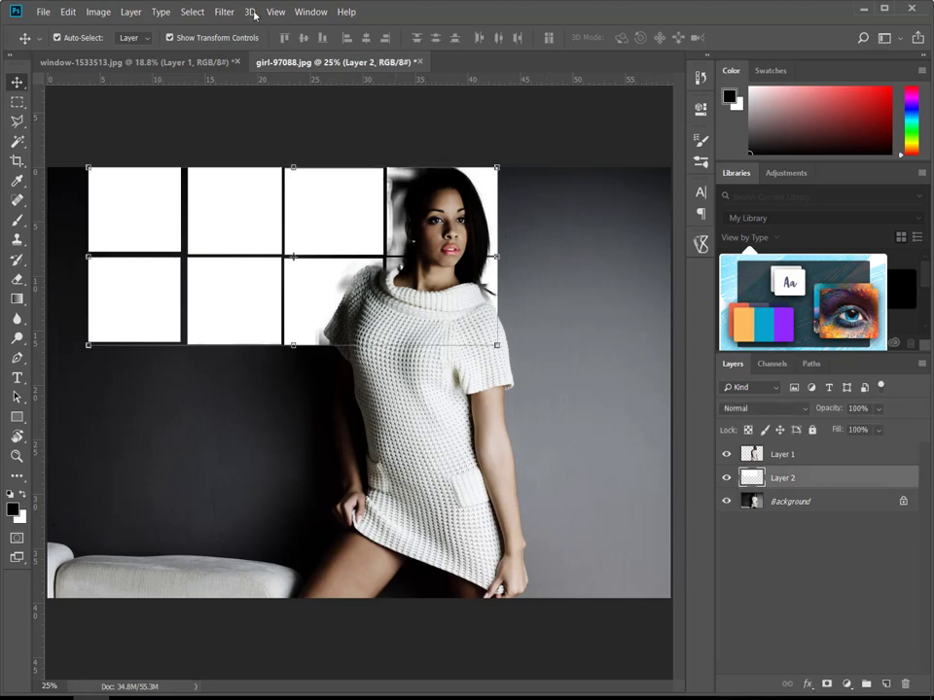
# Step: Apply a Gaussian Blur with a 65-pixel radius to Layer 2's window panels
pyautogui.click(224, 12)
pyautogui.moveTo(255, 173)
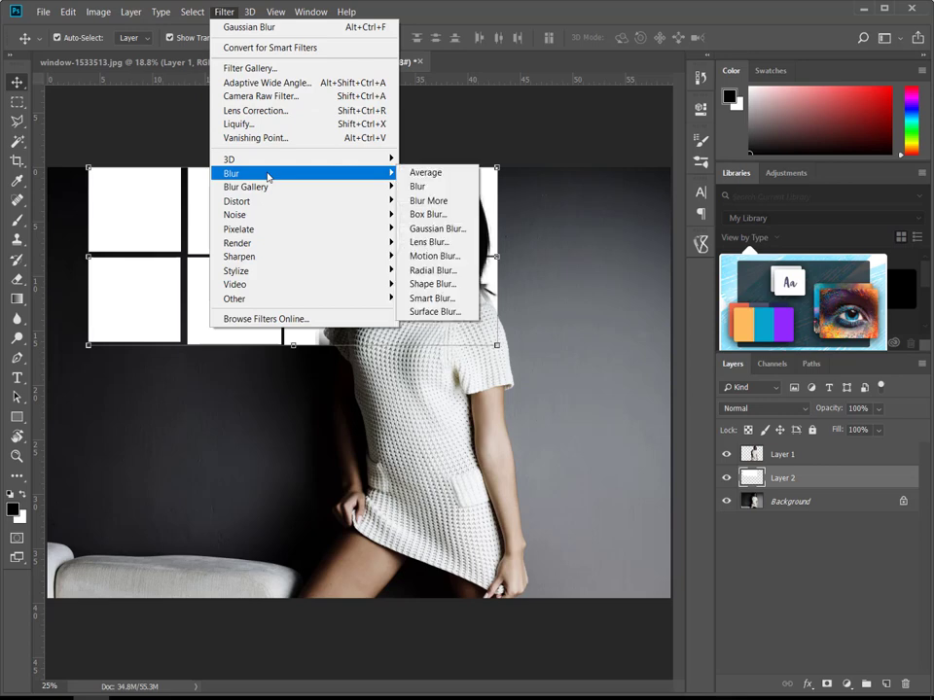
pyautogui.click(440, 229)
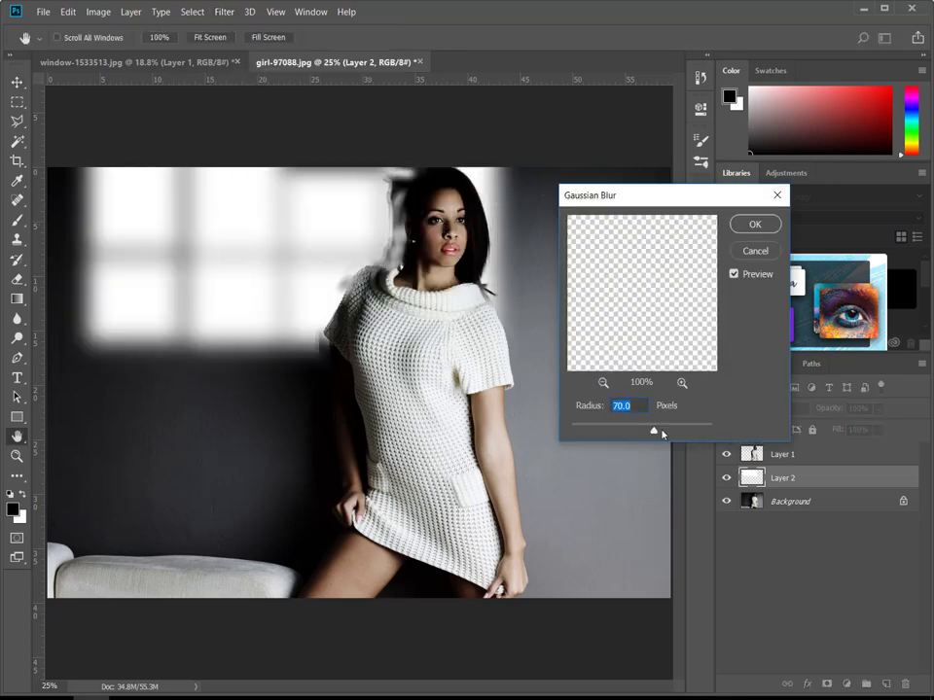
pyautogui.moveTo(653, 431); pyautogui.dragTo(652, 431)
pyautogui.write('6')
pyautogui.write('6')
pyautogui.write('5')
# Step: Scale the blurred window light to about 115% width and 150% height, reaching the left edge
pyautogui.click(746, 224)
pyautogui.press('v')
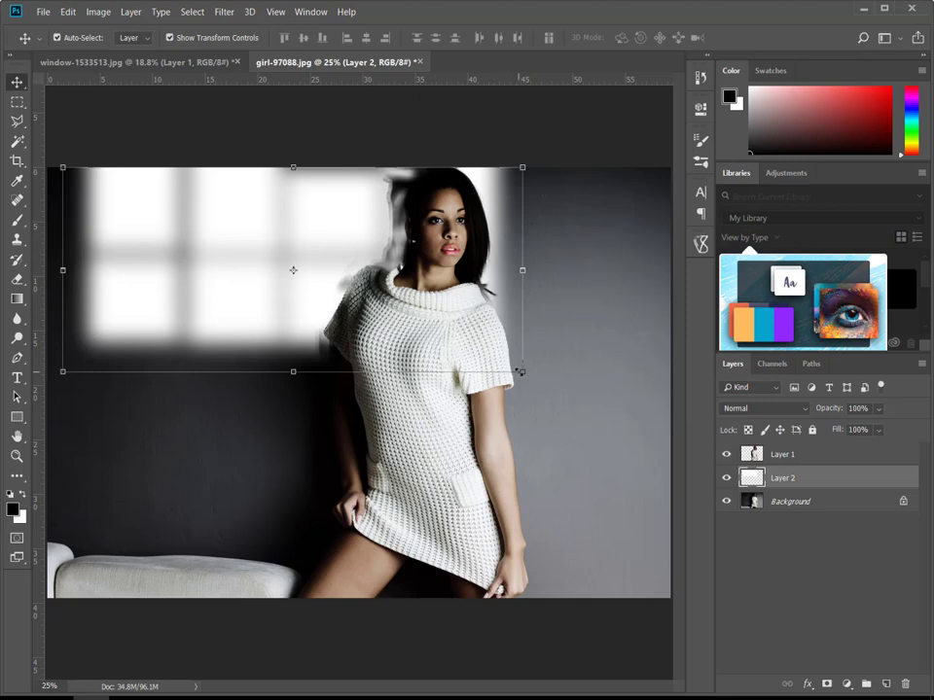
pyautogui.moveTo(520, 370)
pyautogui.mouseDown()
pyautogui.moveTo(579, 441)
pyautogui.moveTo(510, 461)
pyautogui.moveTo(568, 426)
pyautogui.mouseUp()
pyautogui.moveTo(538, 372); pyautogui.dragTo(521, 455)
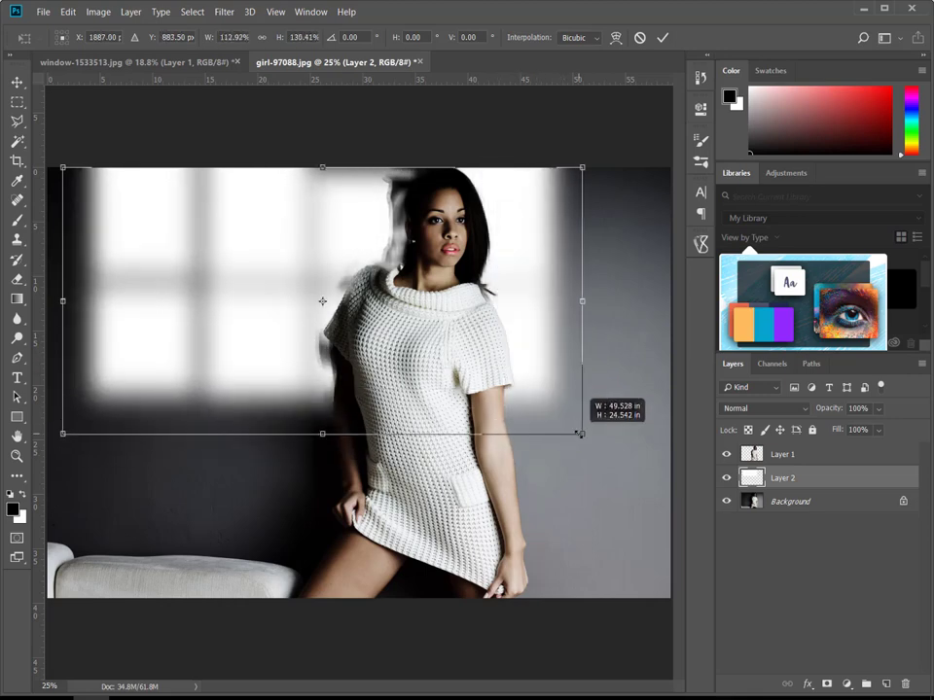
pyautogui.moveTo(575, 435); pyautogui.dragTo(572, 453)
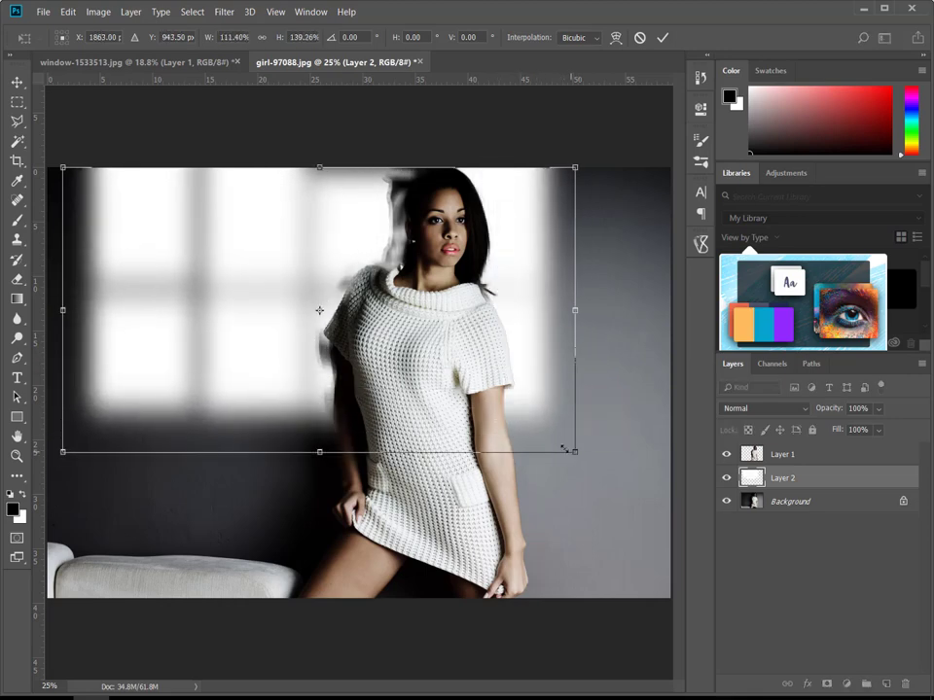
pyautogui.moveTo(62, 309); pyautogui.dragTo(47, 310)
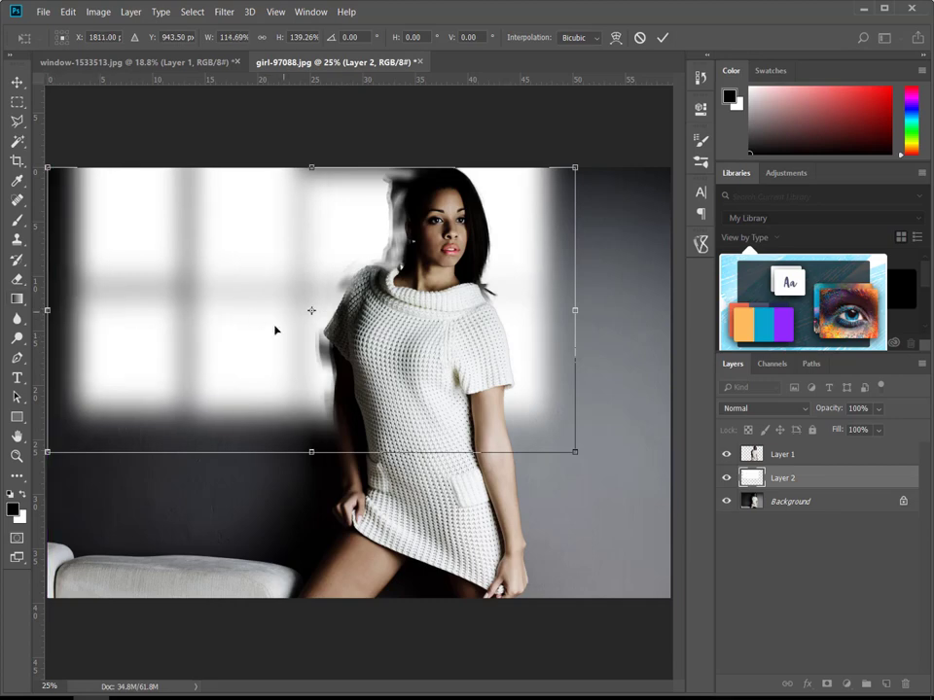
pyautogui.moveTo(309, 453); pyautogui.dragTo(309, 477)
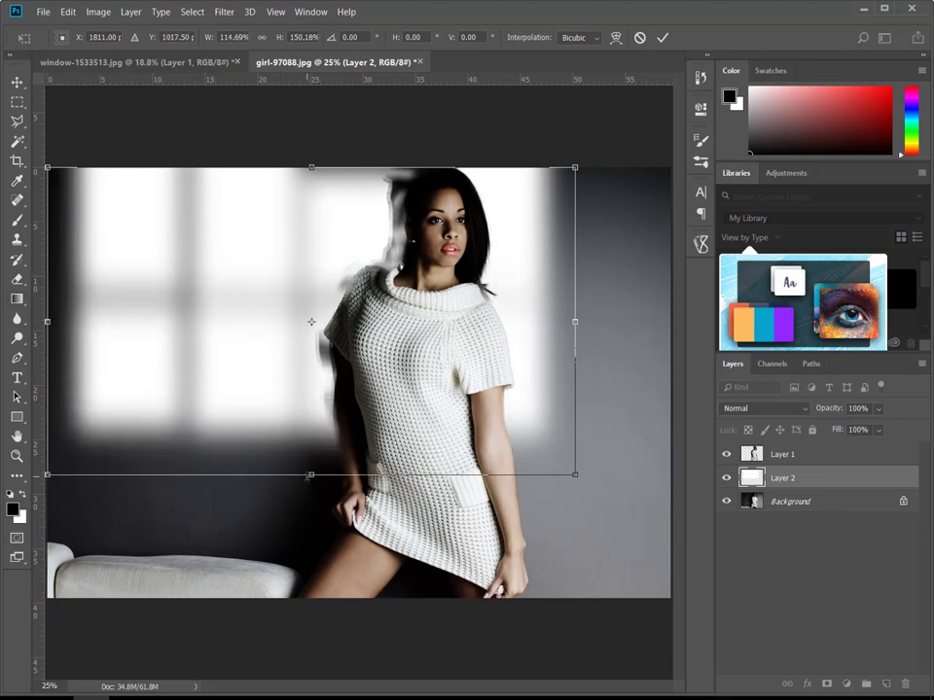
pyautogui.press('Return')
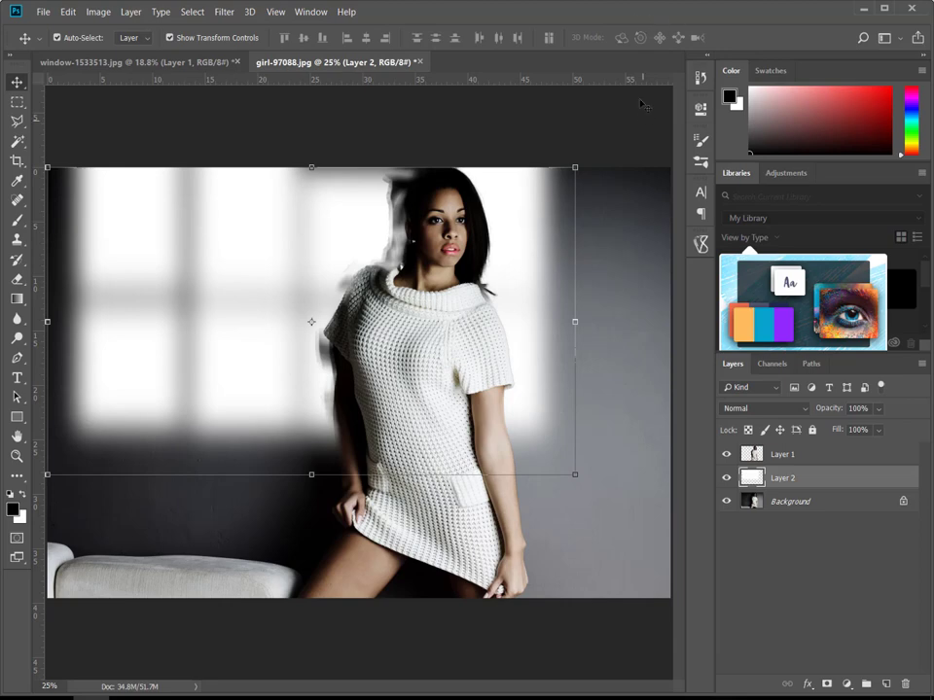
# Step: Add a layer mask to the Layer 2 window light
pyautogui.click(801, 578)
pyautogui.click(764, 482)
pyautogui.click(827, 684)
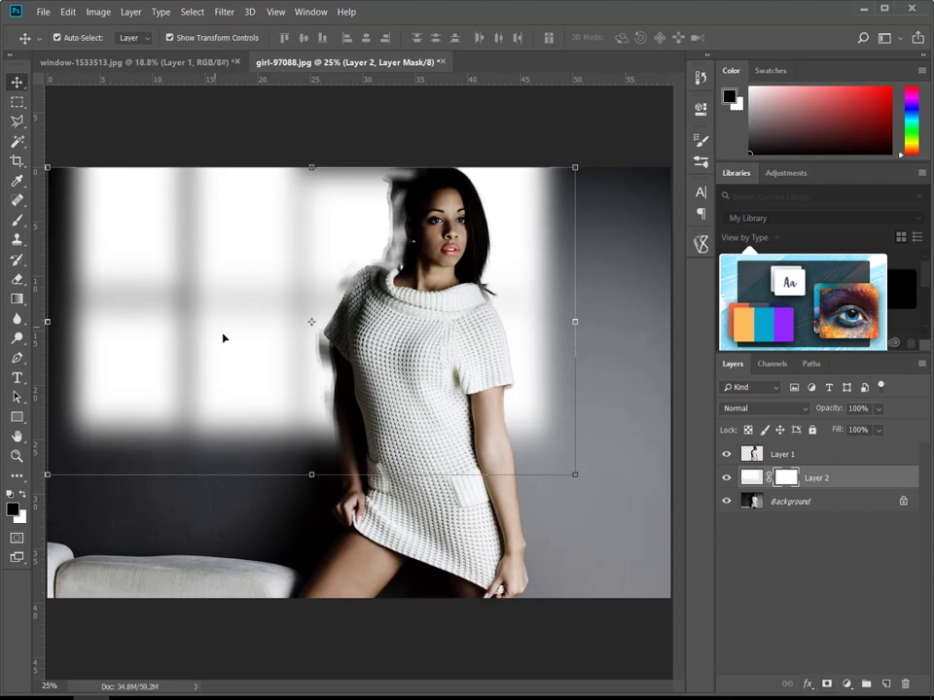
# Step: Paint black with a 322 px, 15% hardness brush to hide the glow beside the hair
pyautogui.press('b')
pyautogui.rightClick(369, 332)
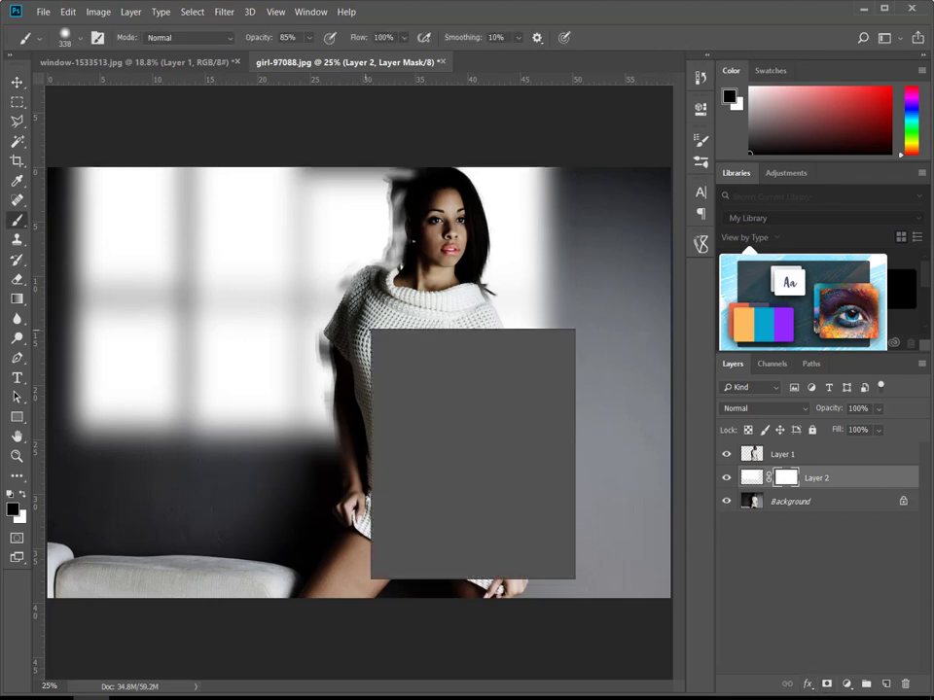
pyautogui.click(525, 367)
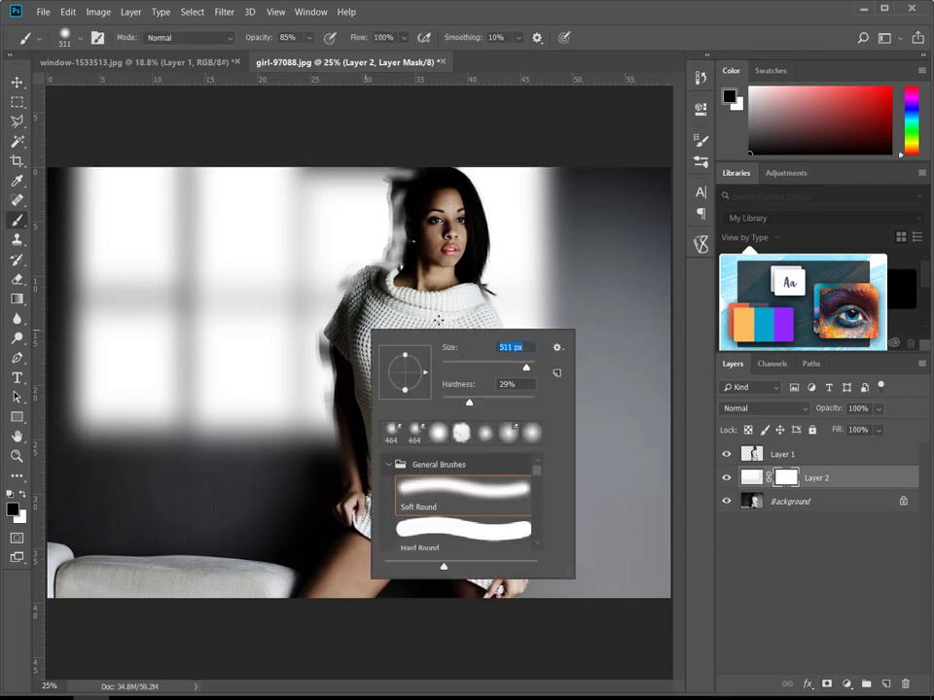
pyautogui.moveTo(526, 367); pyautogui.dragTo(488, 368)
pyautogui.click(446, 525)
pyautogui.write('322')
pyautogui.press('Tab')
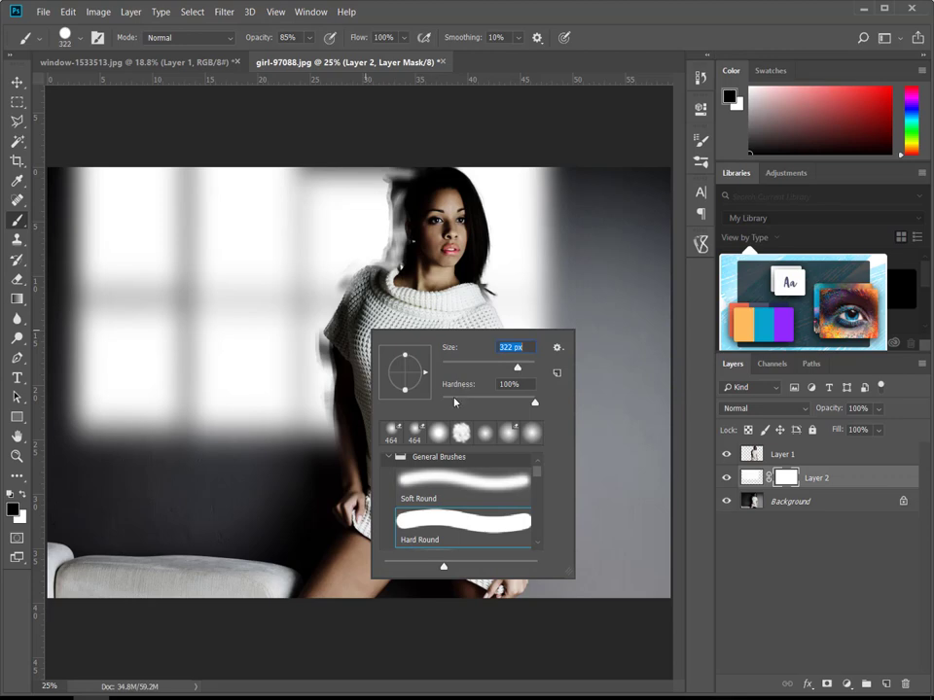
pyautogui.write('15')
pyautogui.press('Return')
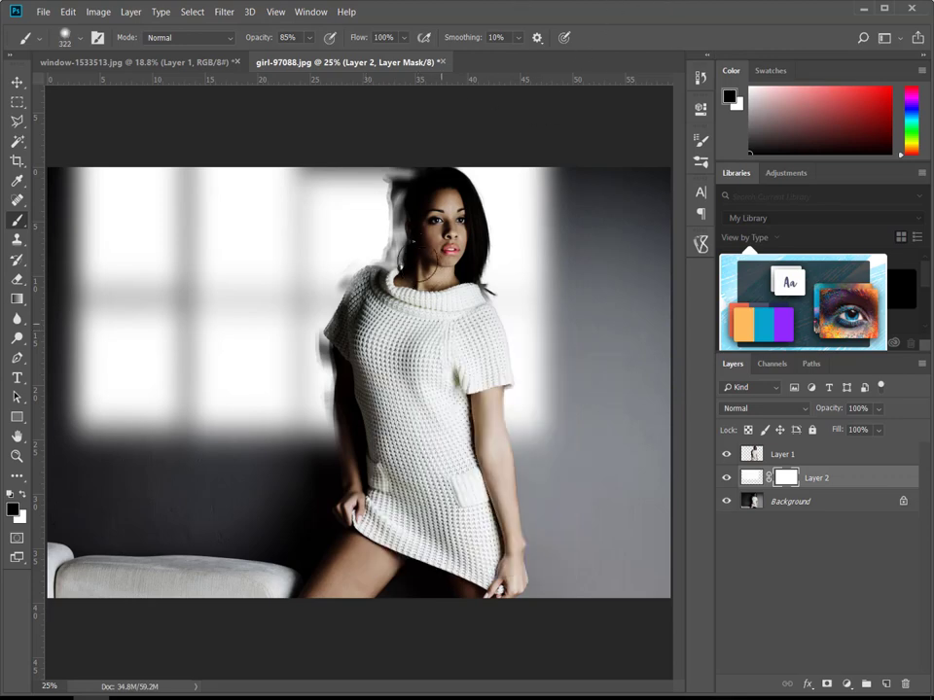
pyautogui.moveTo(417, 219)
pyautogui.mouseDown()
pyautogui.moveTo(410, 239)
pyautogui.moveTo(428, 200)
pyautogui.moveTo(417, 184)
pyautogui.moveTo(429, 208)
pyautogui.moveTo(421, 260)
pyautogui.moveTo(399, 282)
pyautogui.moveTo(401, 303)
pyautogui.moveTo(364, 284)
pyautogui.moveTo(338, 292)
pyautogui.moveTo(325, 326)
pyautogui.moveTo(354, 573)
pyautogui.moveTo(397, 505)
pyautogui.mouseUp()
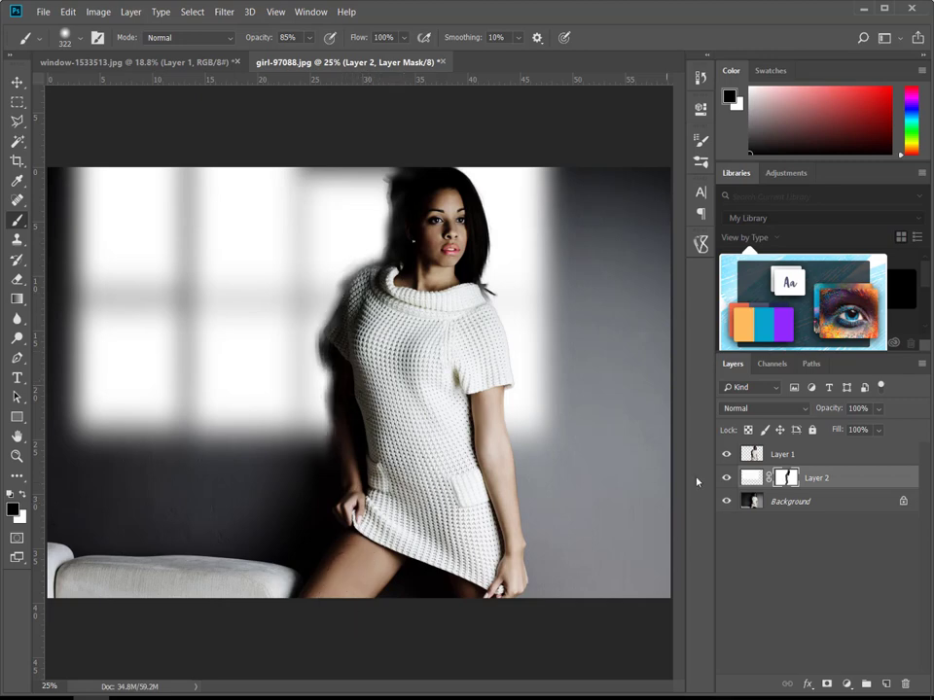
# Step: Mask Layer 1 and brush black along the woman's left hair edge, then reselect Layer 2
pyautogui.click(756, 454)
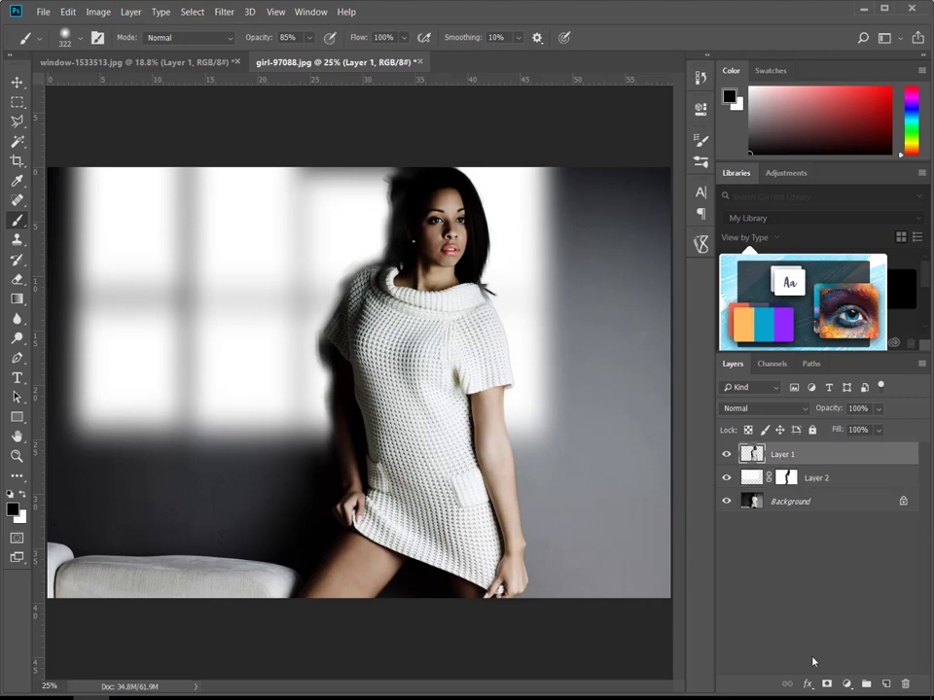
pyautogui.click(826, 684)
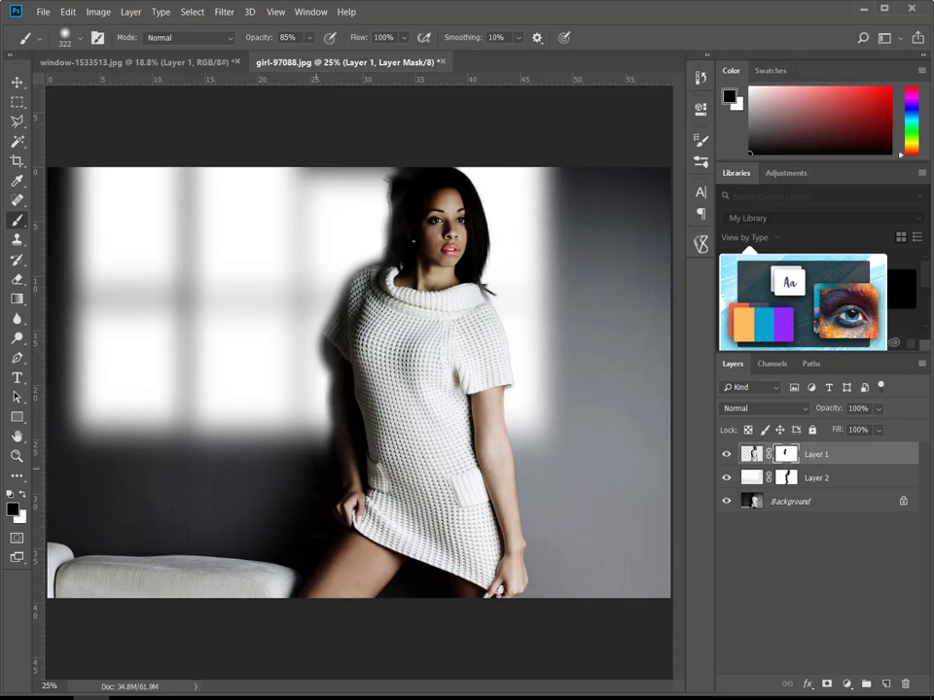
pyautogui.moveTo(358, 242); pyautogui.dragTo(372, 191)
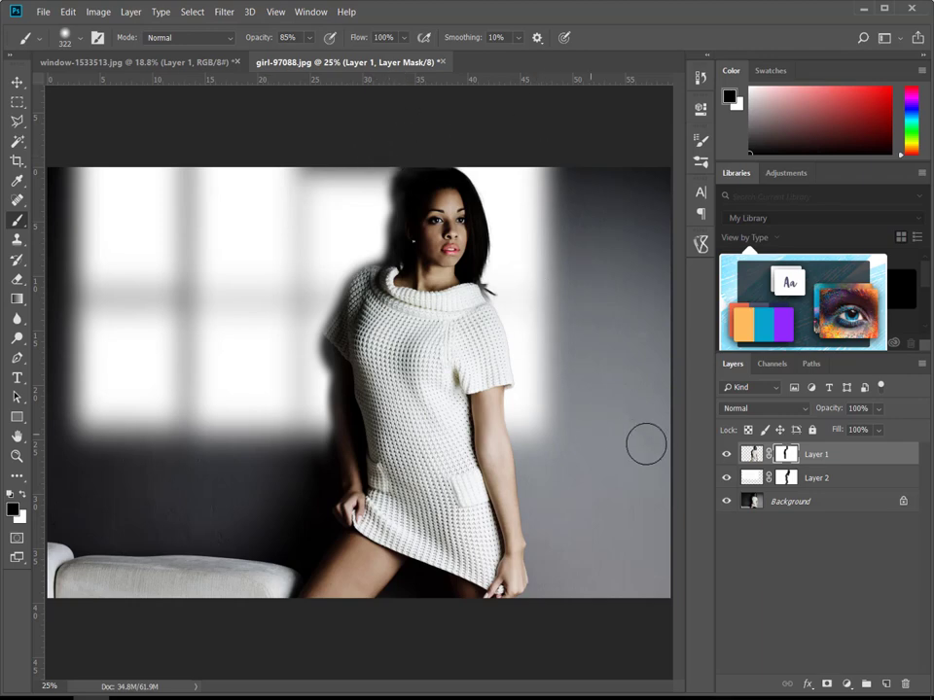
pyautogui.click(751, 482)
pyautogui.click(750, 478)
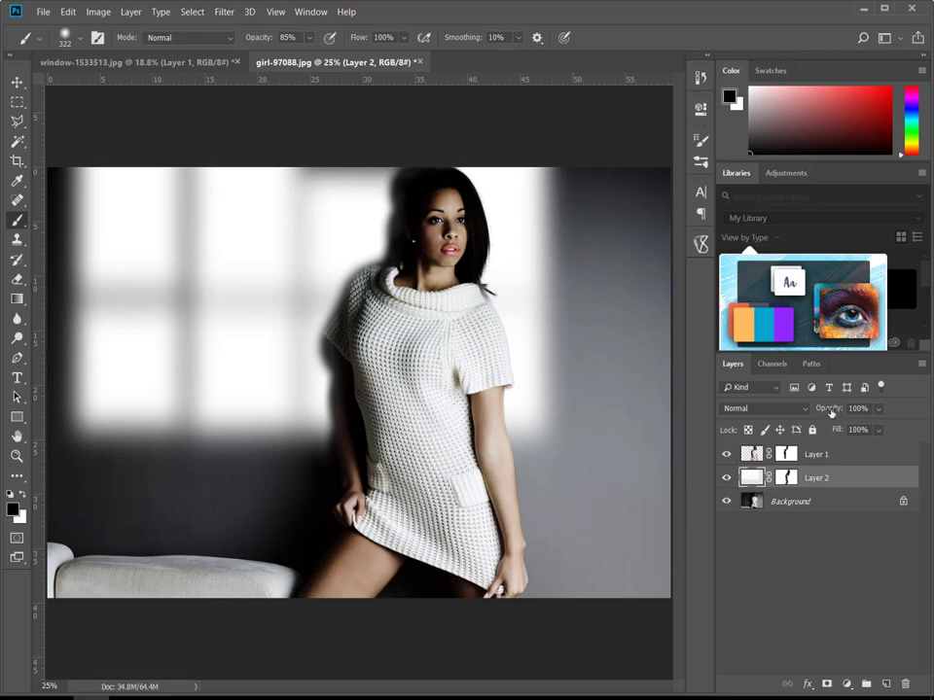
# Step: Lower Layer 2's window-light opacity to 74% and target its pixels instead of the mask
pyautogui.moveTo(827, 410); pyautogui.dragTo(817, 411)
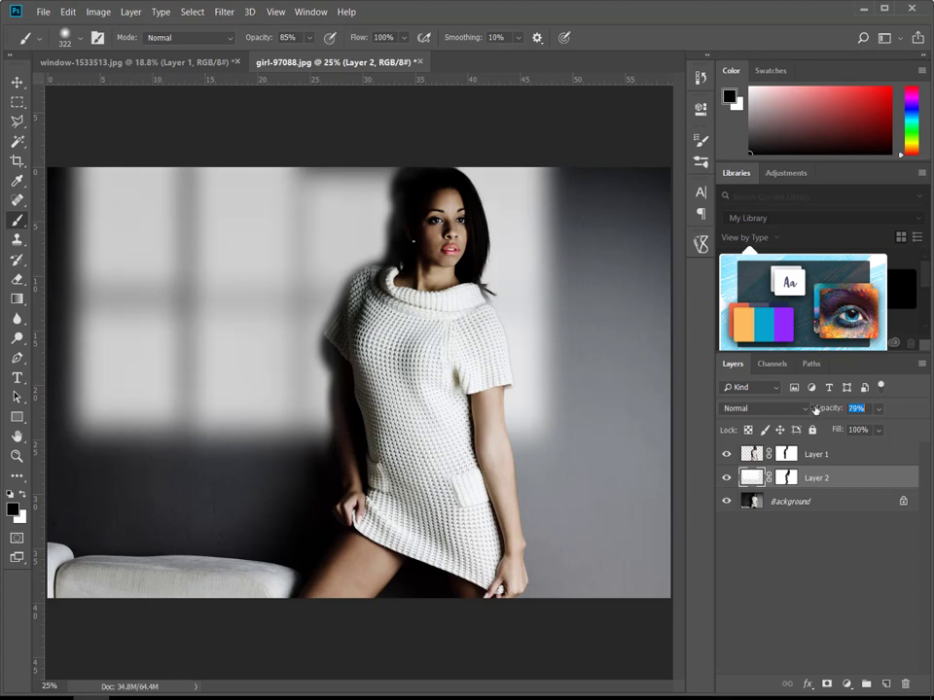
pyautogui.moveTo(815, 410); pyautogui.dragTo(813, 413)
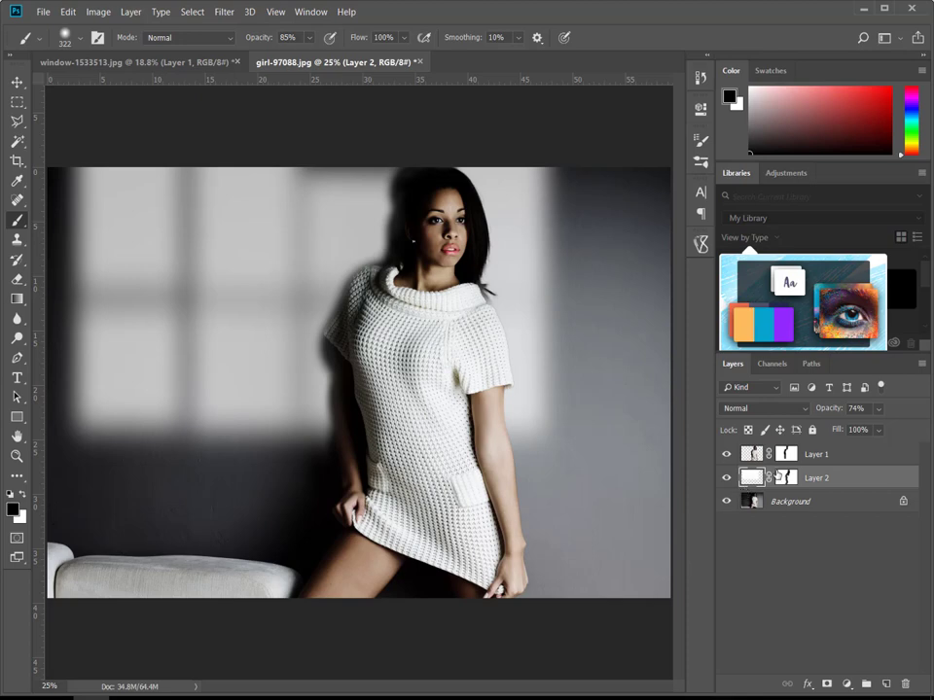
pyautogui.click(762, 476)
# Step: Add a Color Balance adjustment above Layer 1 with Shadows Yellow/Blue at -12
pyautogui.click(856, 457)
pyautogui.click(845, 685)
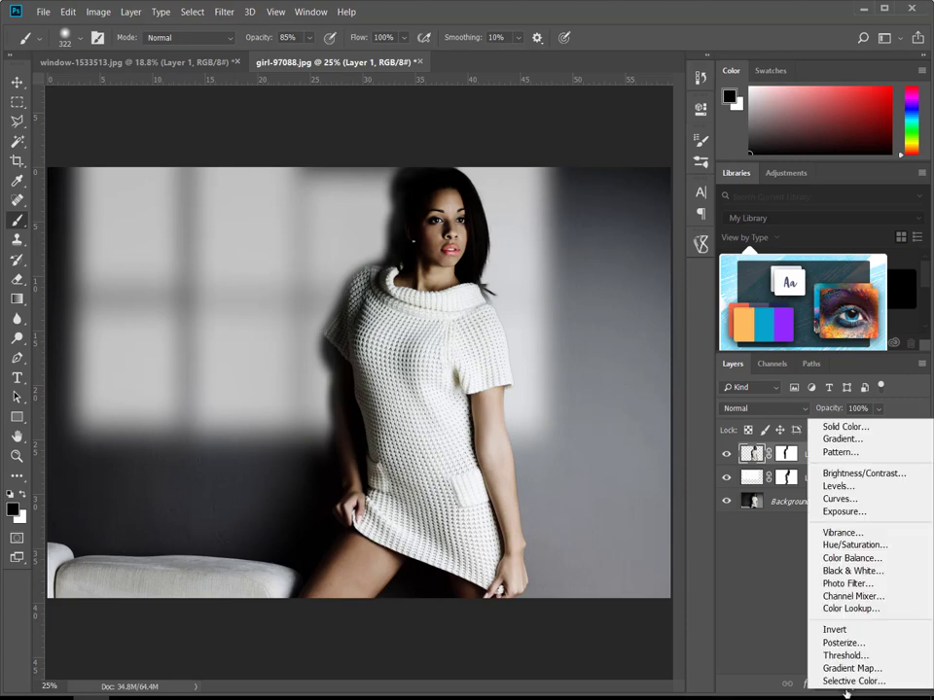
pyautogui.click(854, 558)
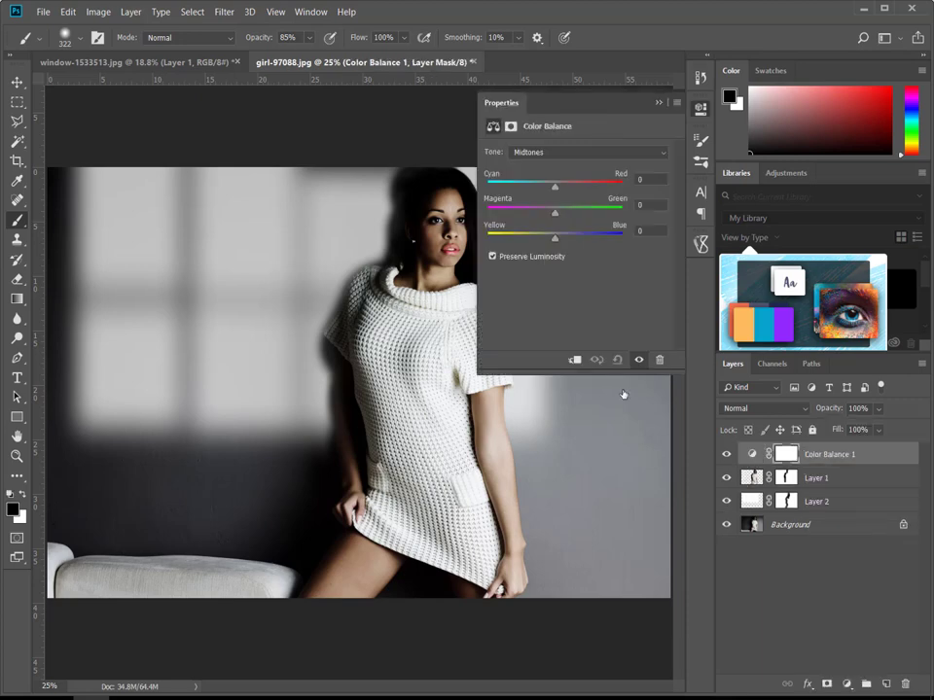
pyautogui.moveTo(596, 104); pyautogui.dragTo(740, 108)
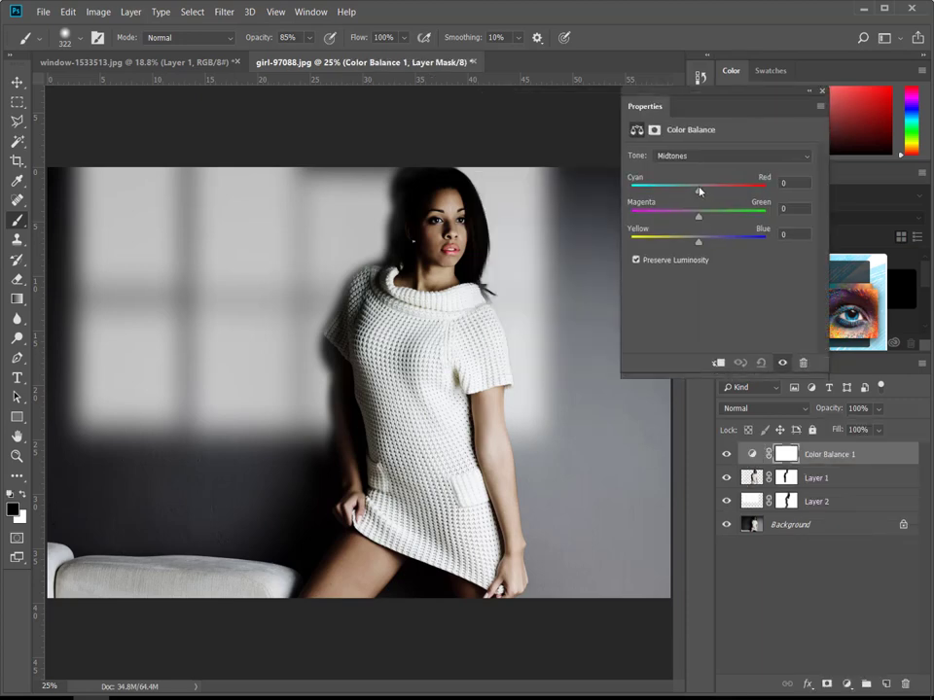
pyautogui.click(681, 156)
pyautogui.click(664, 167)
pyautogui.moveTo(703, 241); pyautogui.dragTo(691, 245)
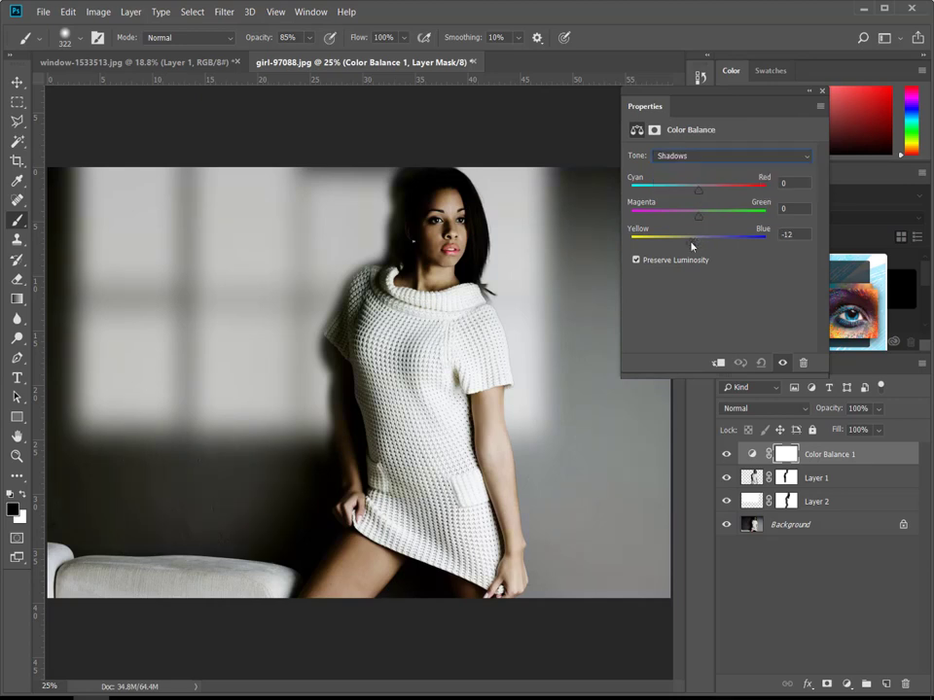
# Step: Set the Midtones to Cyan/Red -16 and Yellow/Blue +5, then collapse Properties
pyautogui.click(700, 156)
pyautogui.click(694, 179)
pyautogui.moveTo(700, 246); pyautogui.dragTo(703, 246)
pyautogui.moveTo(698, 190); pyautogui.dragTo(687, 189)
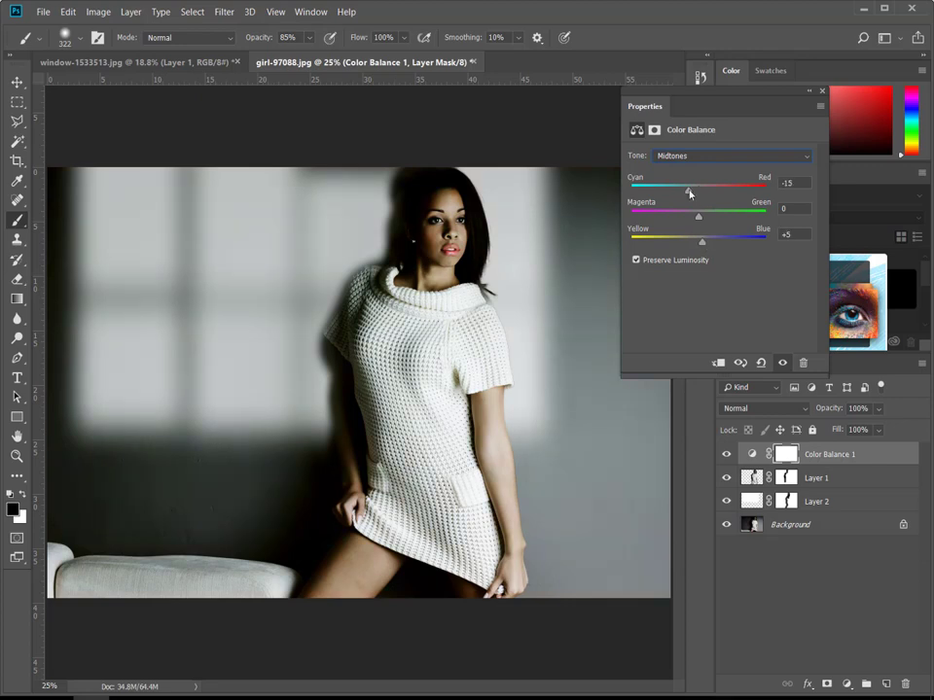
pyautogui.click(821, 90)
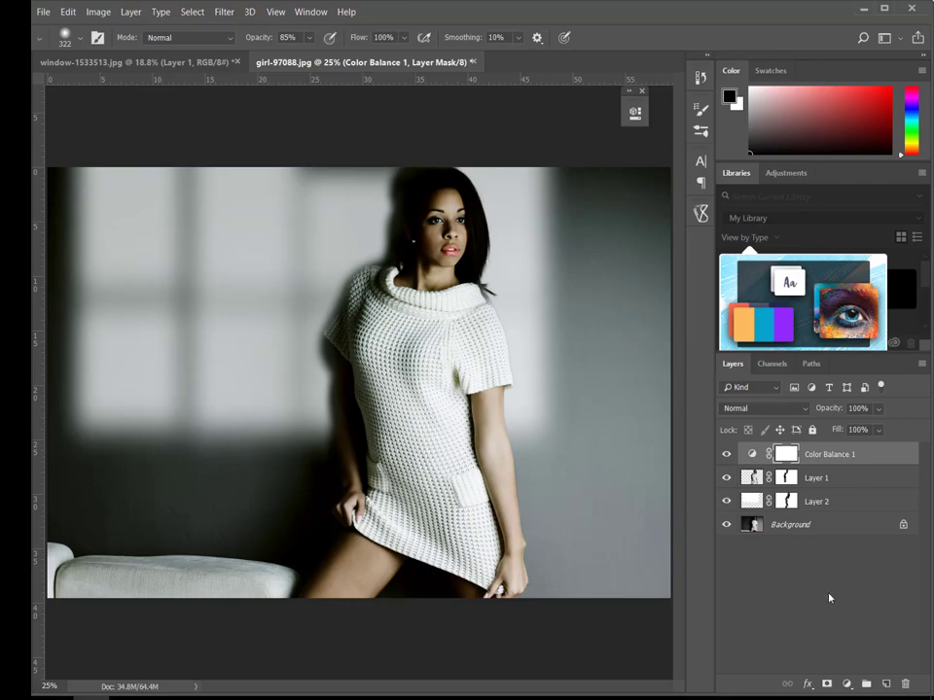